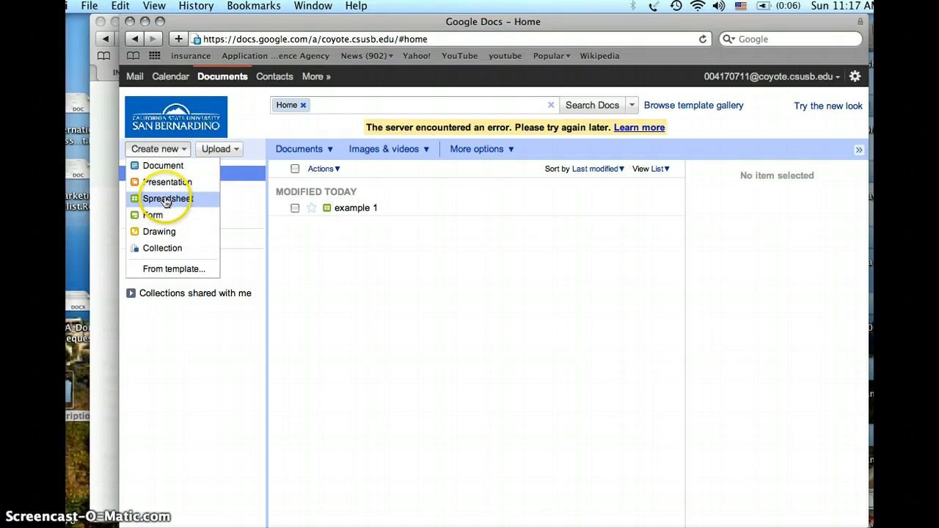
Create a new spreadsheet and enter Monday in cell A1 and Tuesday in cell B1
{"action": "left_click", "coordinate": [167, 200]}
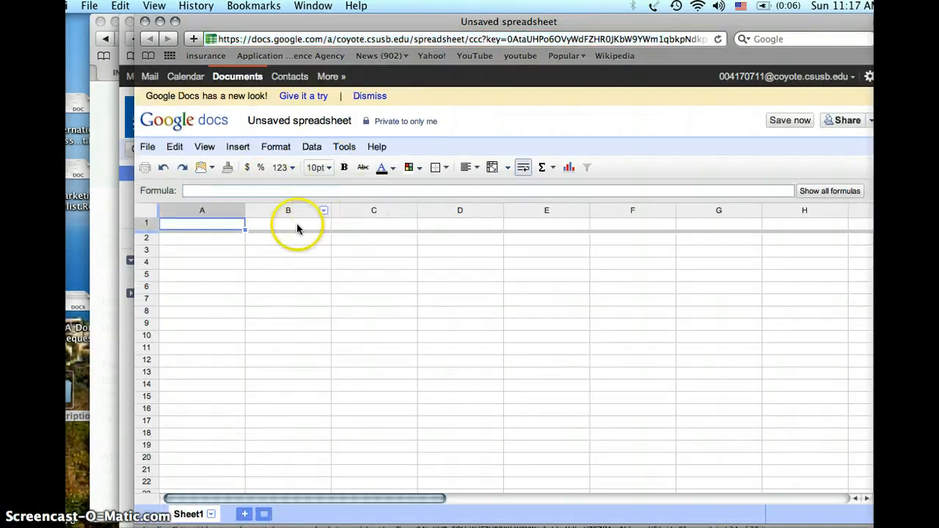
{"action": "double_click", "coordinate": [221, 227]}
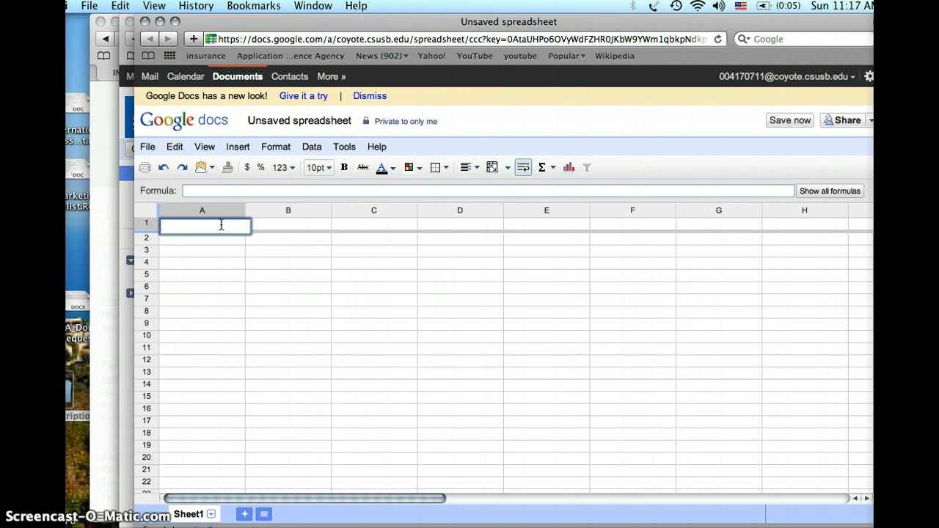
{"action": "type", "text": "Monday"}
{"action": "left_click", "coordinate": [293, 230]}
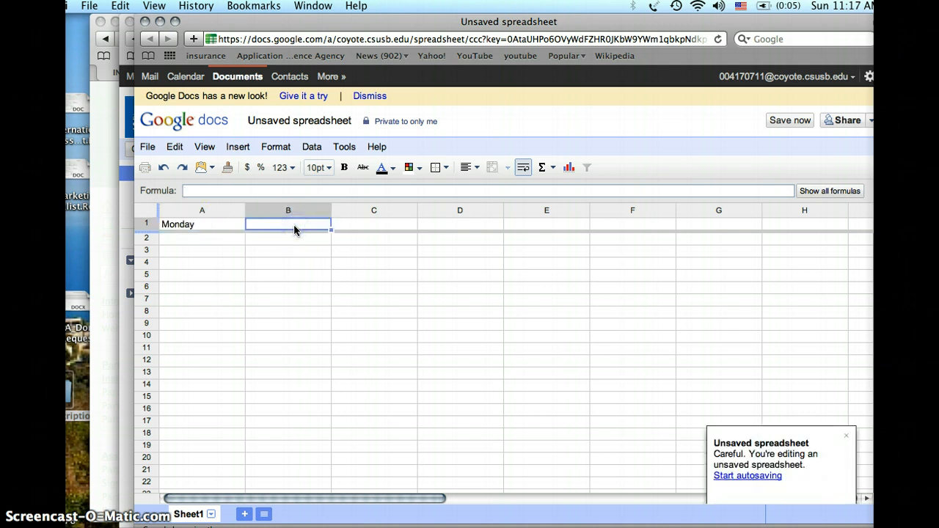
{"action": "type", "text": "Tuesday"}
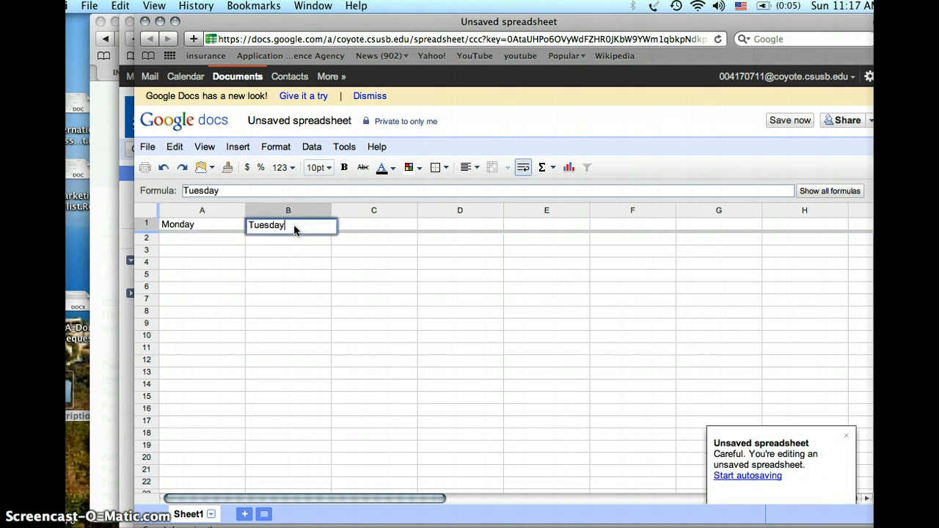
Extend the weekday series from A1:B1 across row 1 to Sunday in column G
{"action": "left_click", "coordinate": [231, 226]}
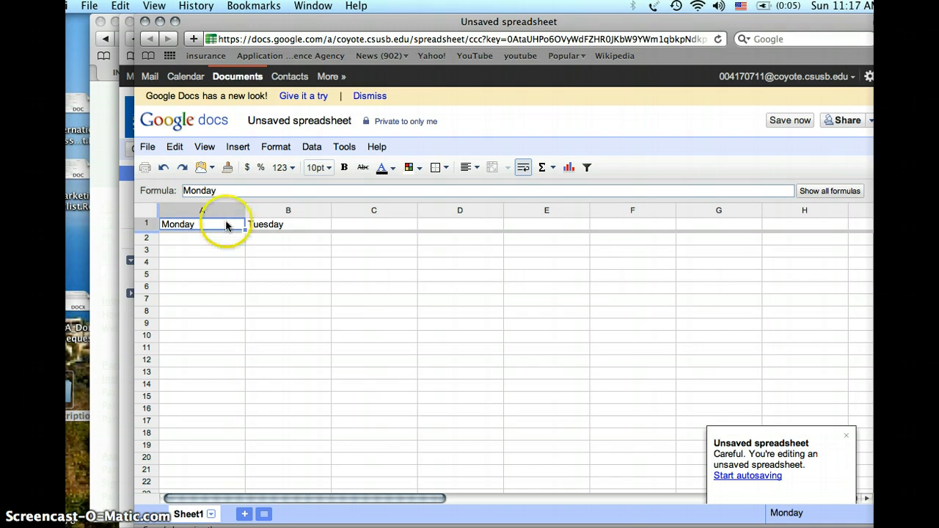
{"action": "left_click_drag", "start_coordinate": [226, 225], "coordinate": [253, 228]}
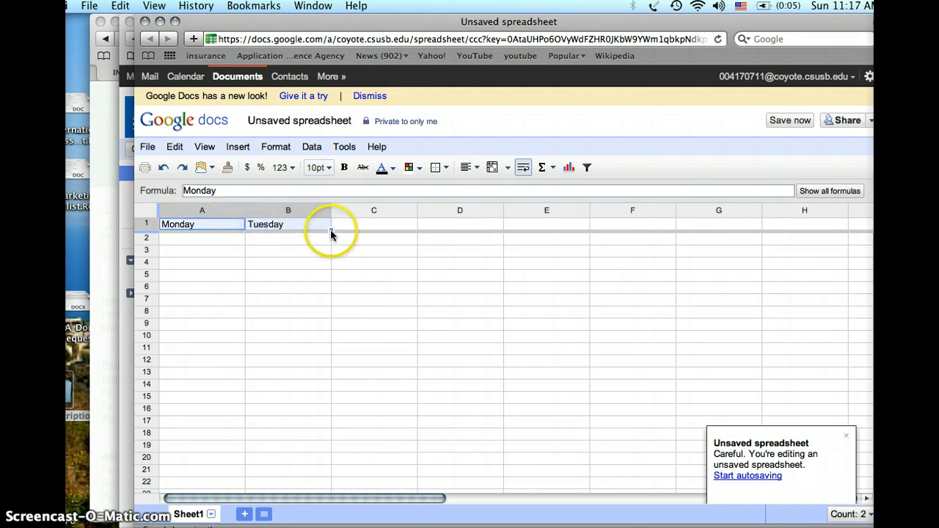
{"action": "left_click_drag", "start_coordinate": [331, 234], "coordinate": [734, 239]}
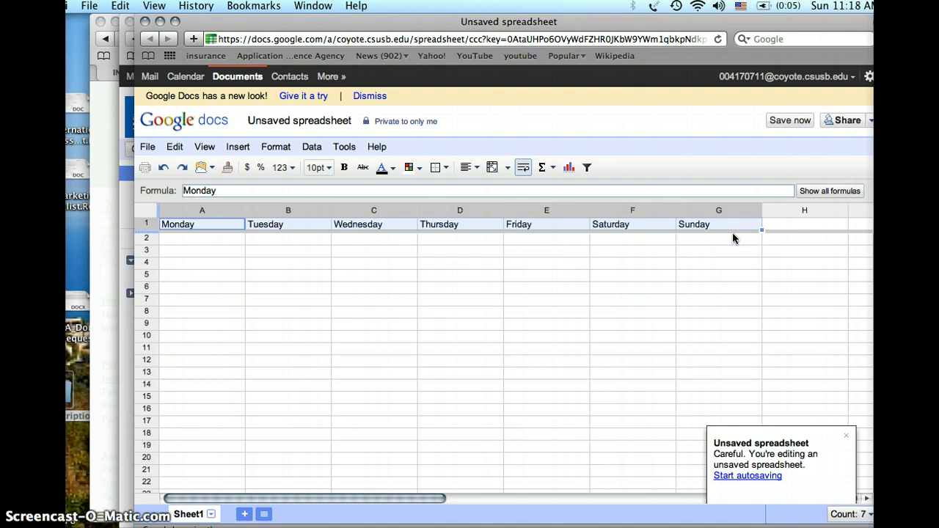
Enlarge rows 2 to 6 together so their cells are roughly square, like calendar boxes
{"action": "left_click", "coordinate": [156, 240]}
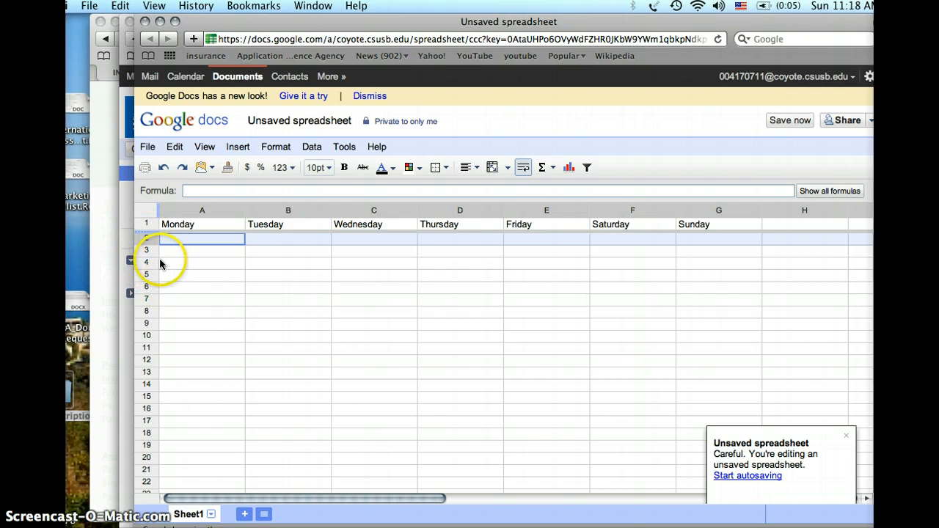
{"action": "left_click_drag", "start_coordinate": [146, 239], "coordinate": [148, 295]}
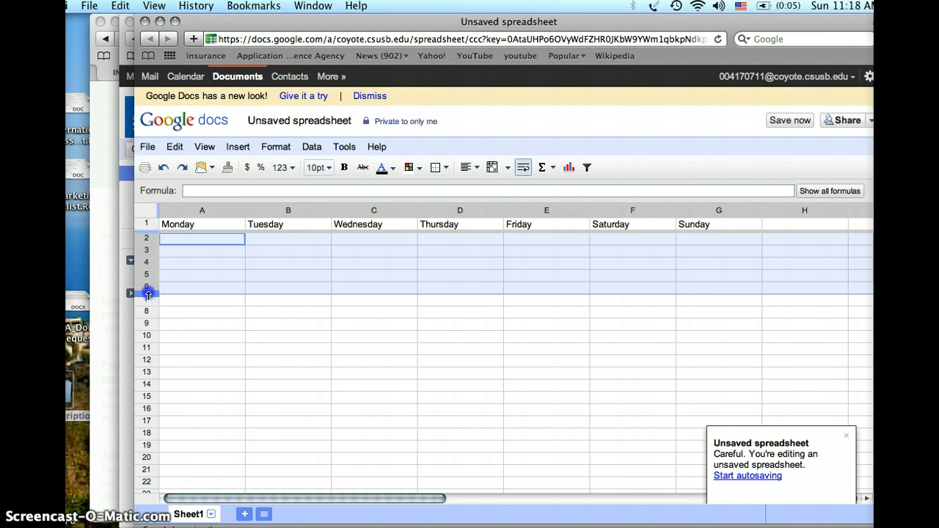
{"action": "left_click_drag", "start_coordinate": [147, 294], "coordinate": [146, 366]}
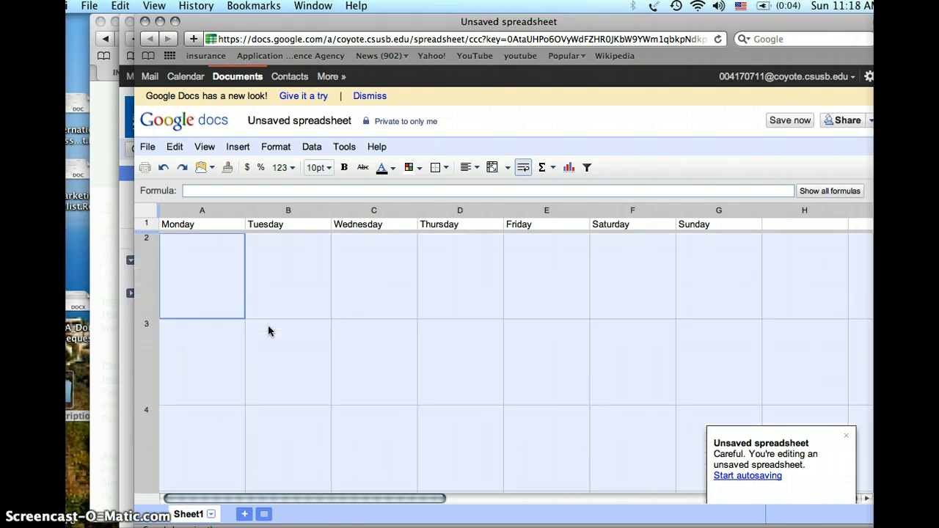
{"action": "left_click", "coordinate": [217, 311]}
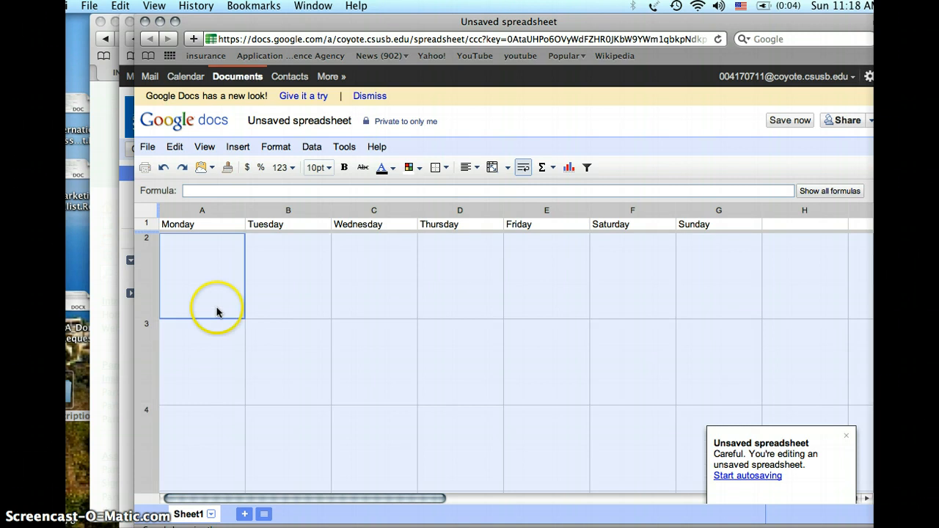
Apply all borders to the weekday grid in cells A1:G4
{"action": "left_click_drag", "start_coordinate": [172, 224], "coordinate": [703, 463]}
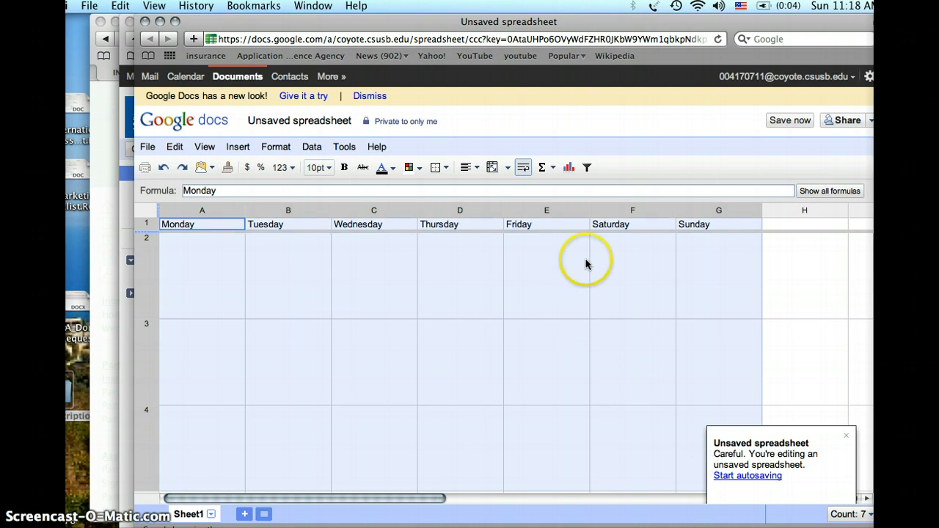
{"action": "left_click", "coordinate": [444, 168]}
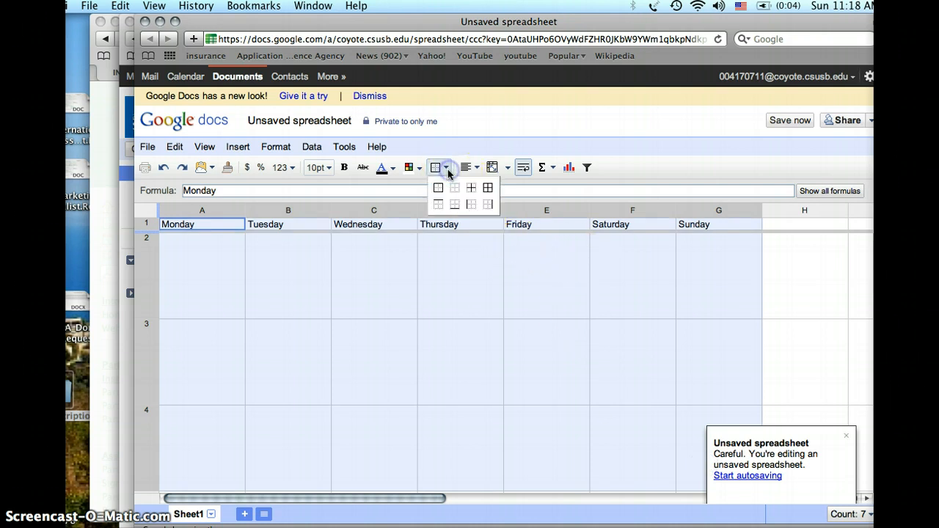
{"action": "left_click", "coordinate": [488, 189]}
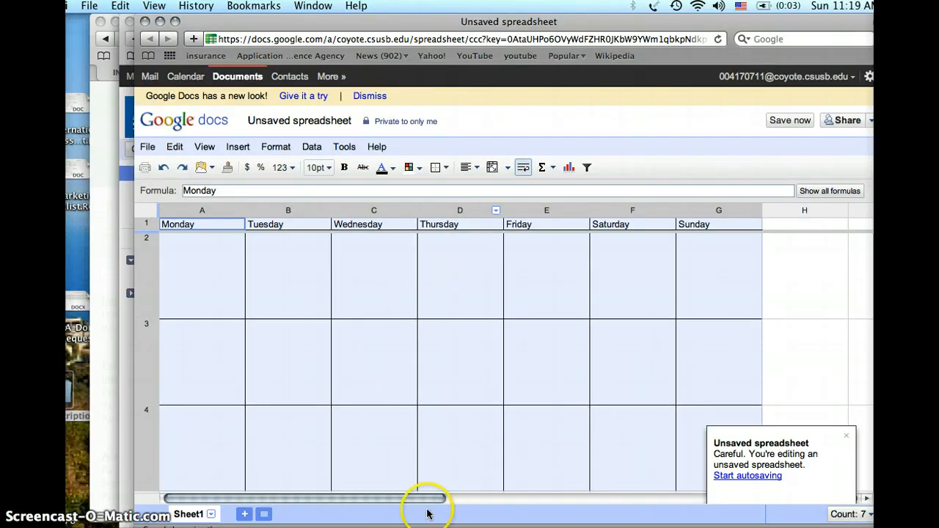
Bring up the web publishing settings, saving the spreadsheet under the name Spreadsheet example 1
{"action": "left_click_drag", "start_coordinate": [431, 501], "coordinate": [533, 511]}
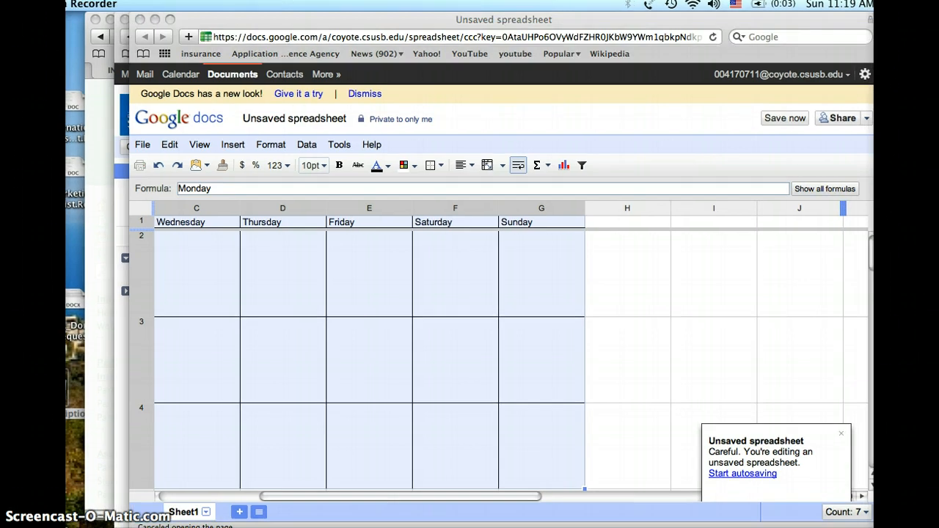
{"action": "left_click", "coordinate": [862, 120]}
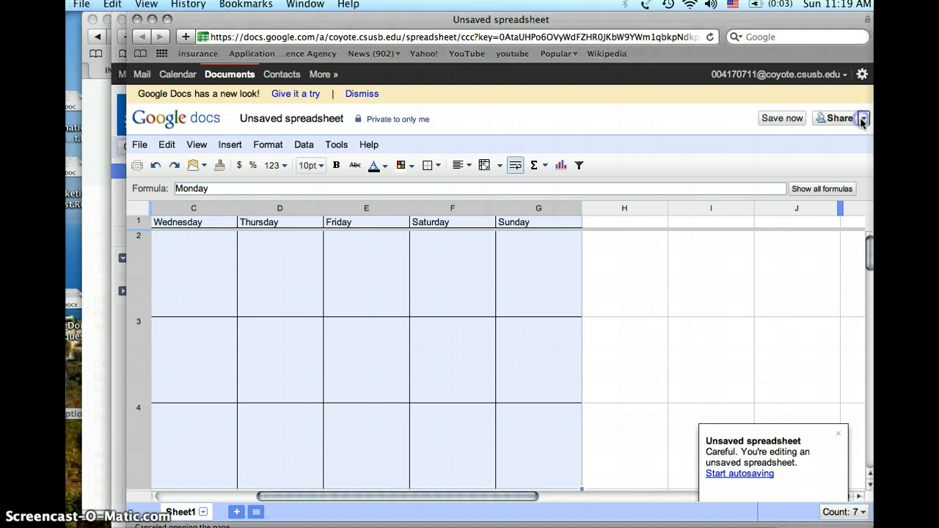
{"action": "left_click", "coordinate": [862, 121]}
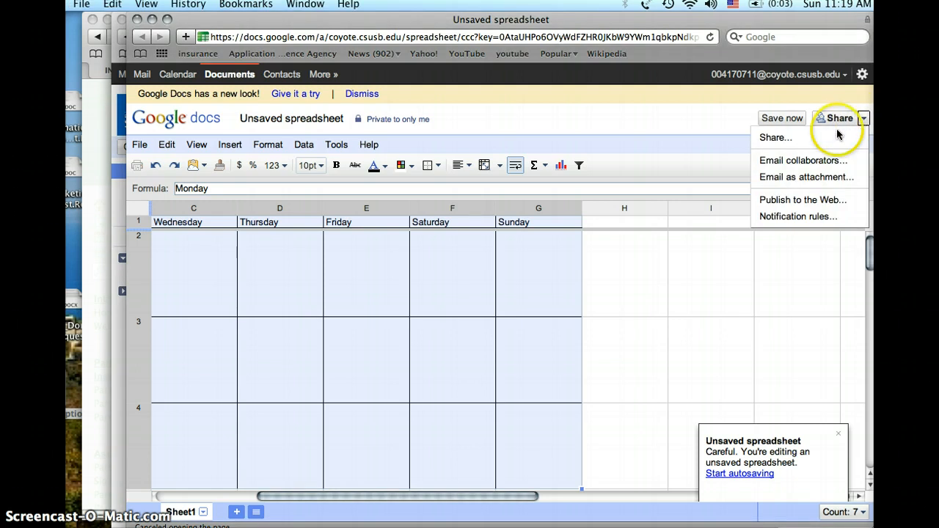
{"action": "left_click", "coordinate": [823, 200]}
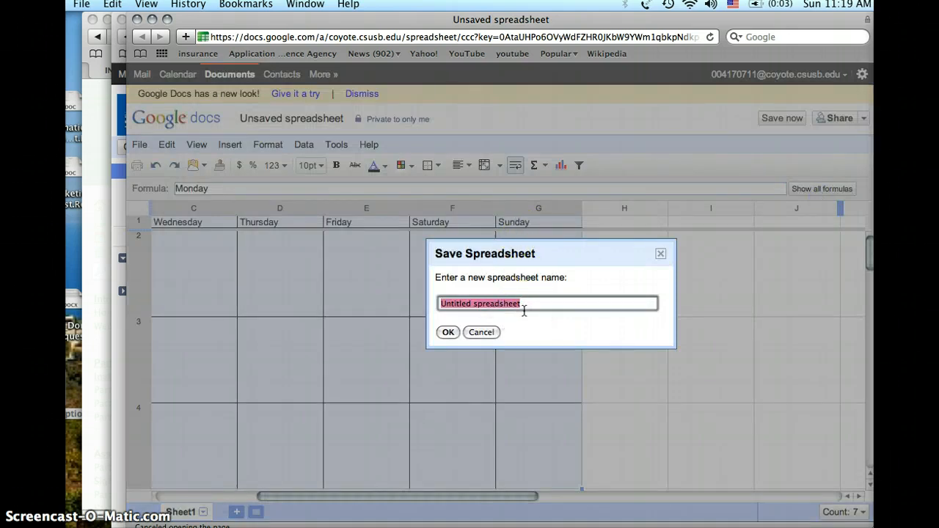
{"action": "type", "text": "Sprea"}
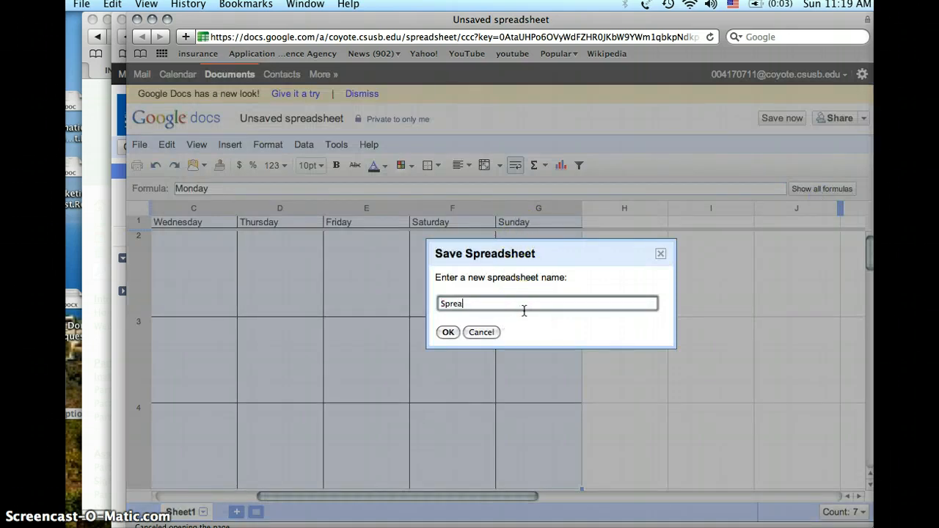
{"action": "type", "text": "dsheet example."}
{"action": "key", "text": "BackSpace"}
{"action": "type", "text": "1"}
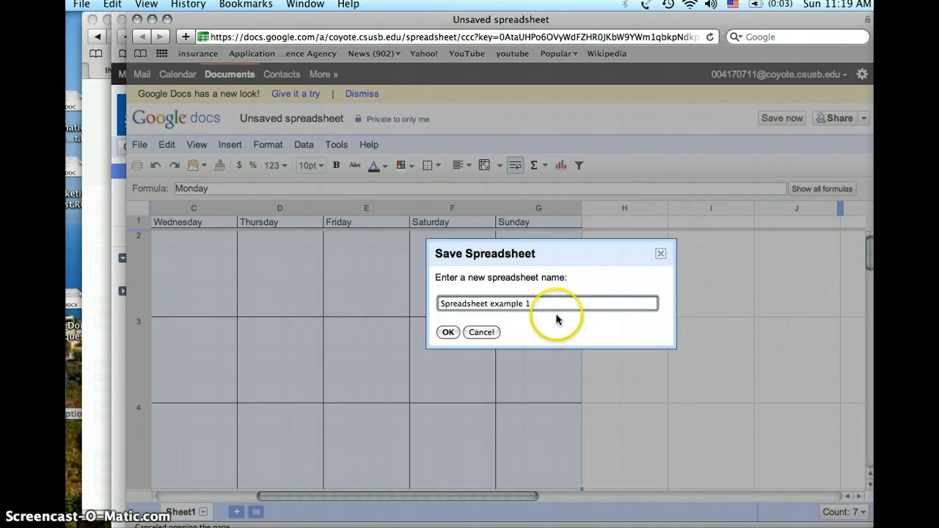
{"action": "left_click", "coordinate": [449, 333]}
{"action": "left_click", "coordinate": [449, 332]}
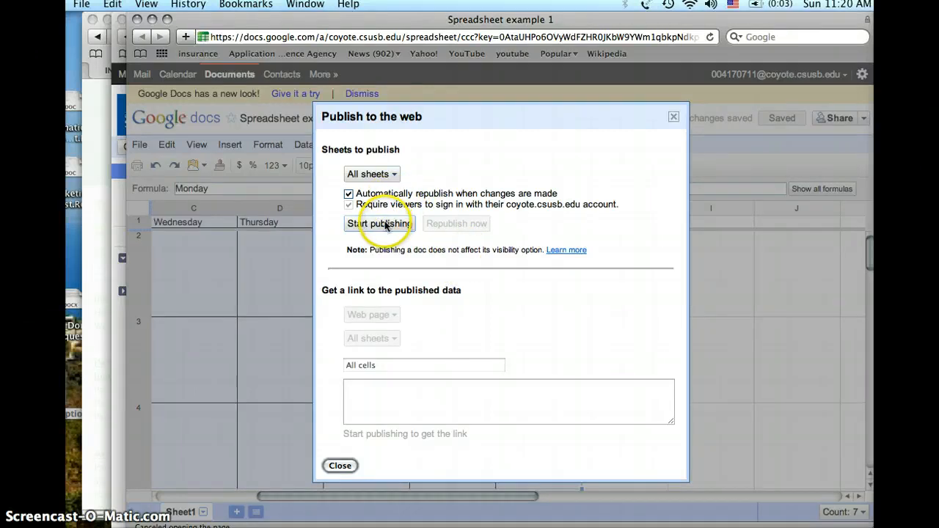
{"action": "left_click", "coordinate": [390, 177]}
{"action": "left_click", "coordinate": [391, 177]}
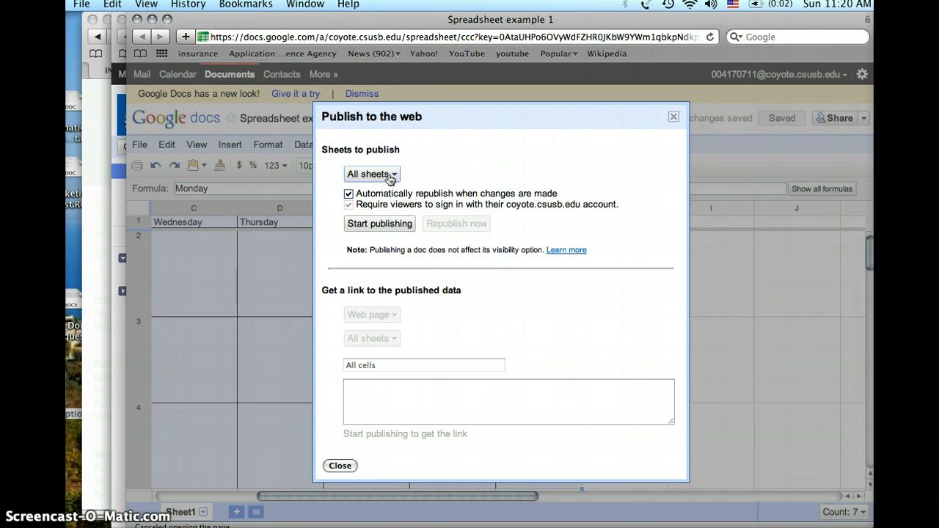
{"action": "left_click", "coordinate": [390, 177]}
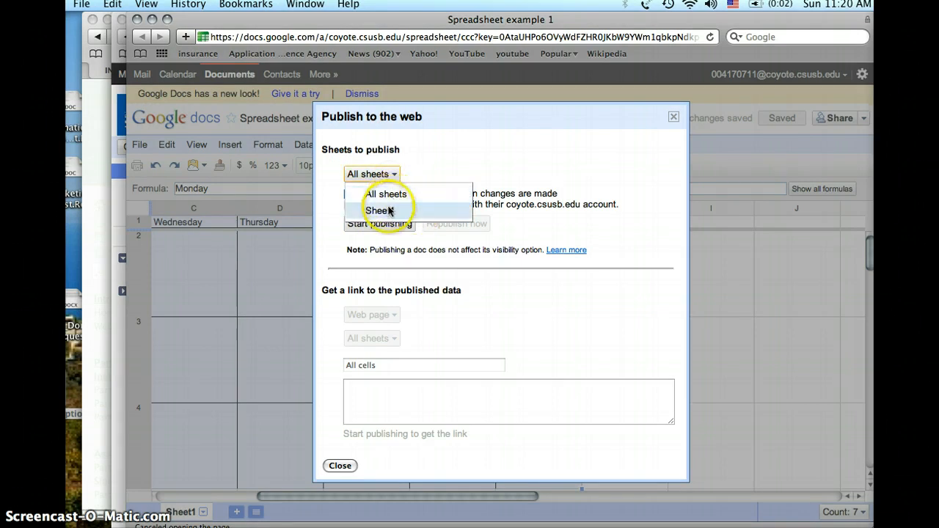
{"action": "left_click", "coordinate": [388, 179]}
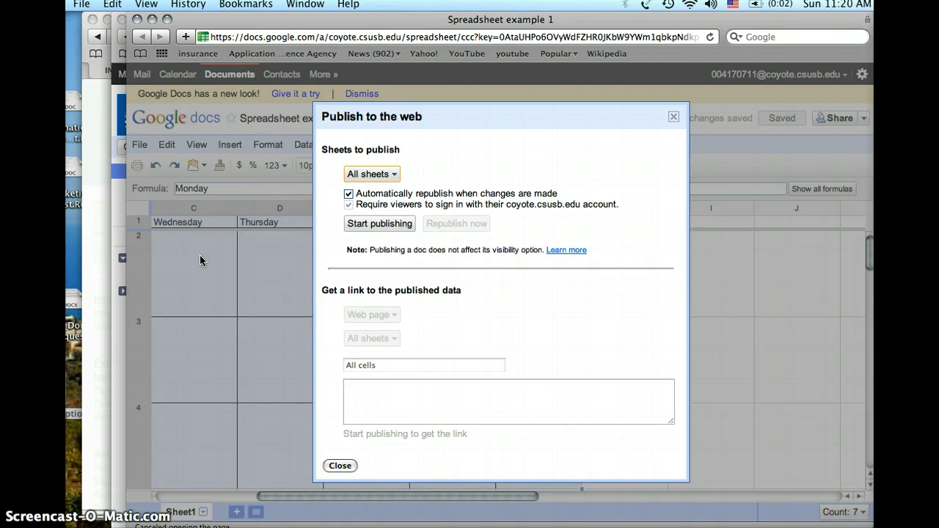
{"action": "left_click", "coordinate": [176, 310]}
{"action": "left_click", "coordinate": [186, 320]}
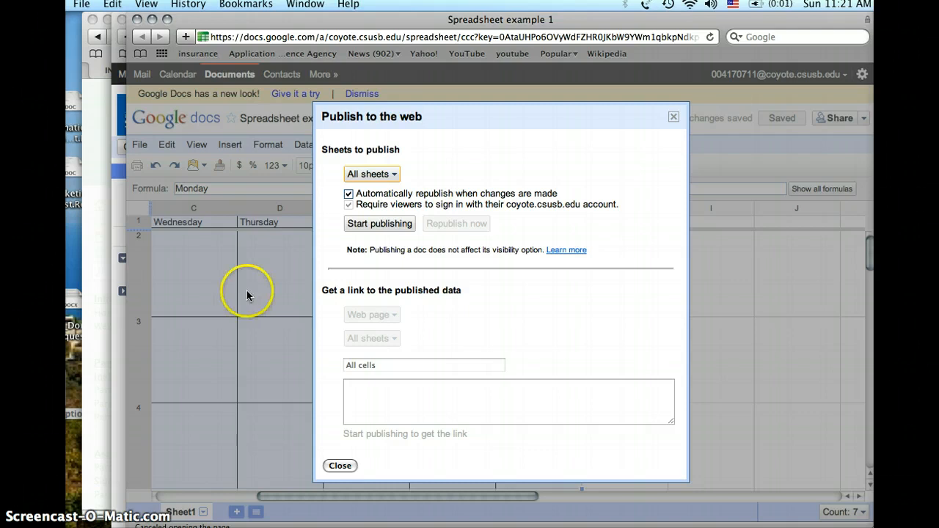
Start publishing all sheets and allow anyone at coyote.csusb.edu to see them
{"action": "left_click", "coordinate": [374, 223]}
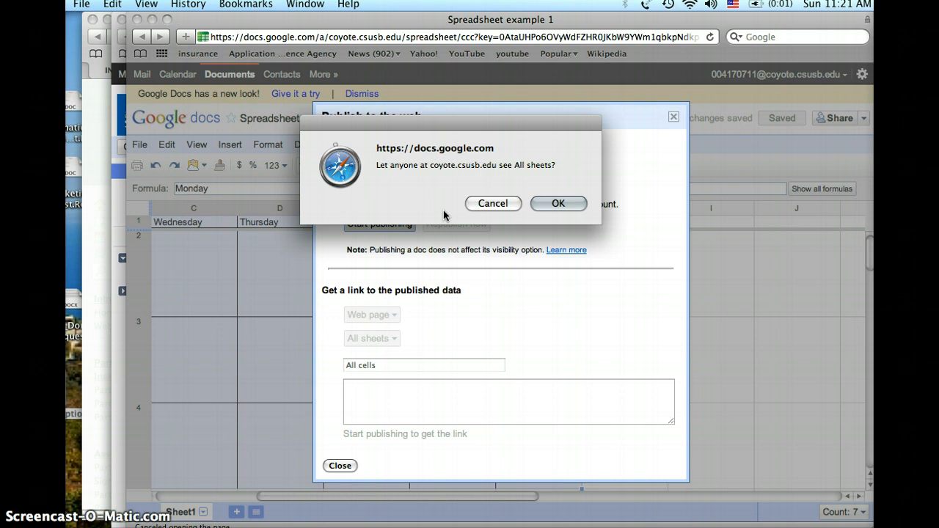
{"action": "left_click", "coordinate": [550, 202]}
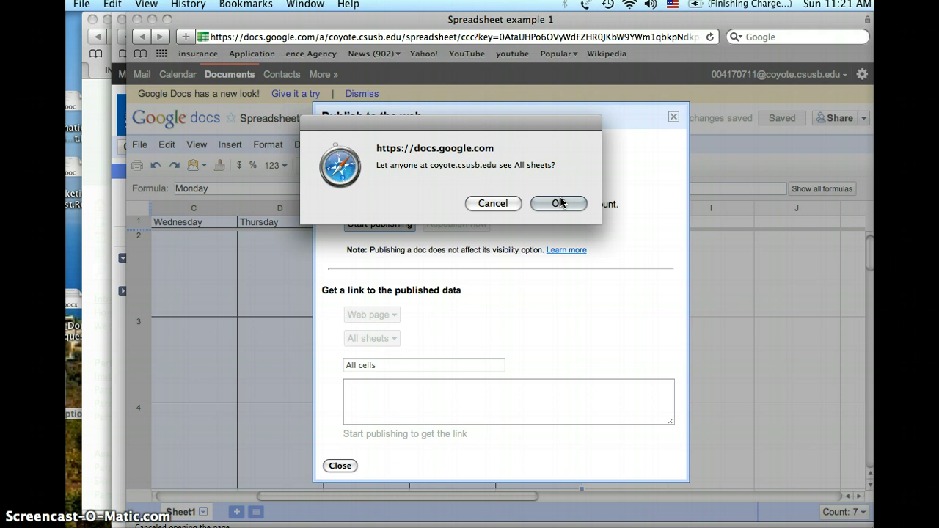
{"action": "left_click", "coordinate": [560, 202]}
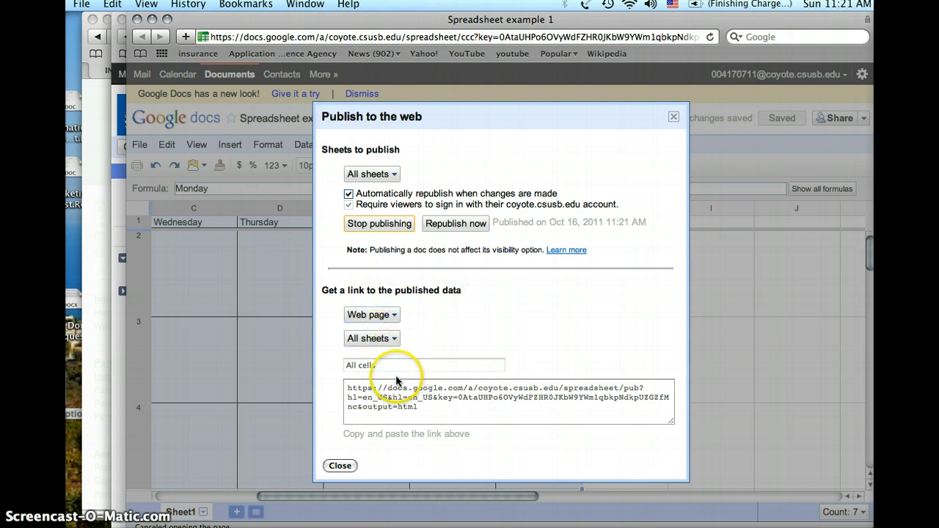
Set the published link format to HTML to embed in a page and copy the entire iframe code
{"action": "left_click", "coordinate": [394, 315]}
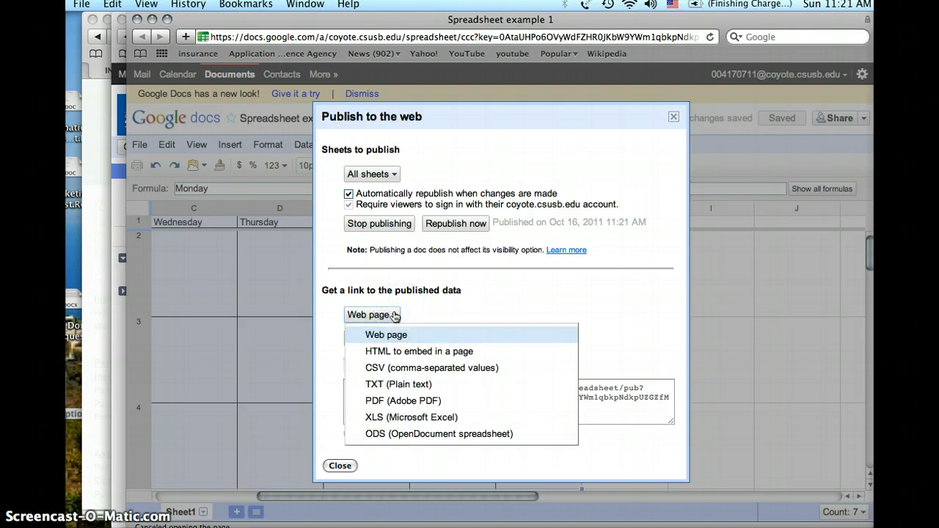
{"action": "left_click", "coordinate": [420, 358]}
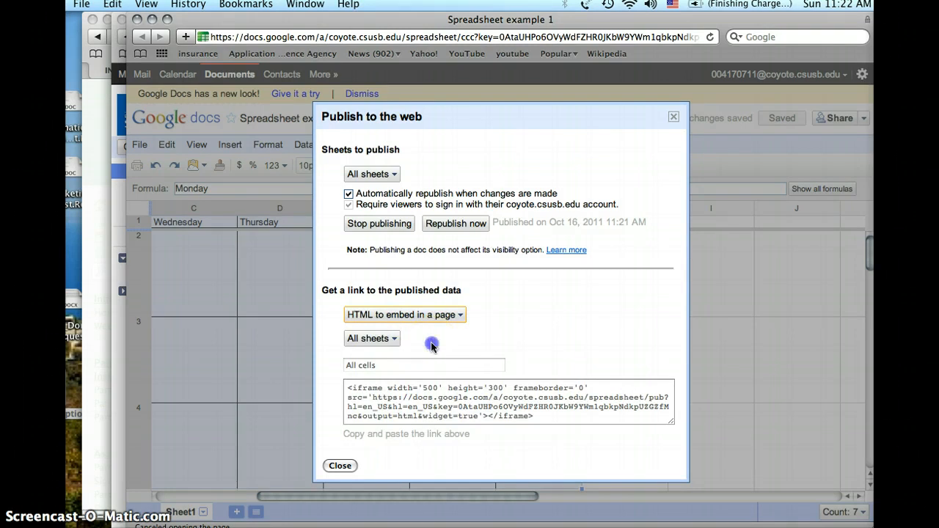
{"action": "left_click", "coordinate": [400, 407]}
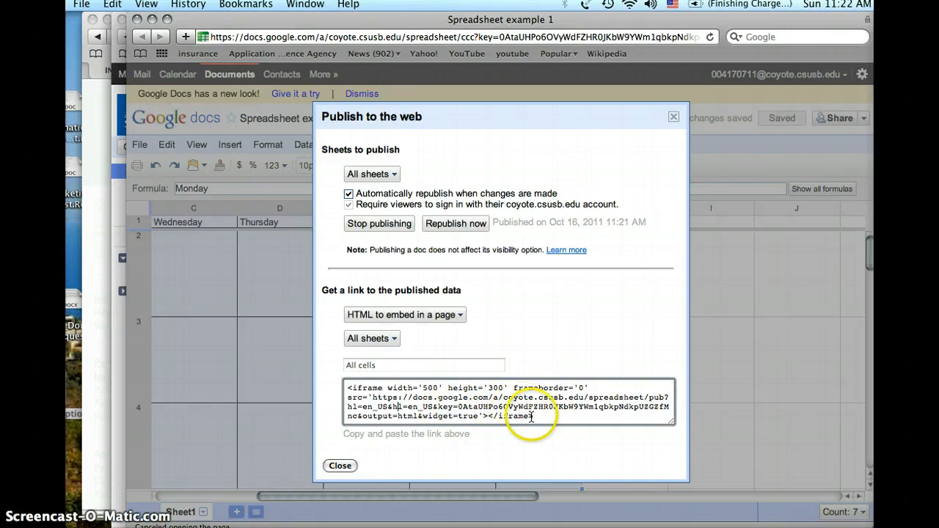
{"action": "left_click_drag", "start_coordinate": [534, 417], "coordinate": [404, 385]}
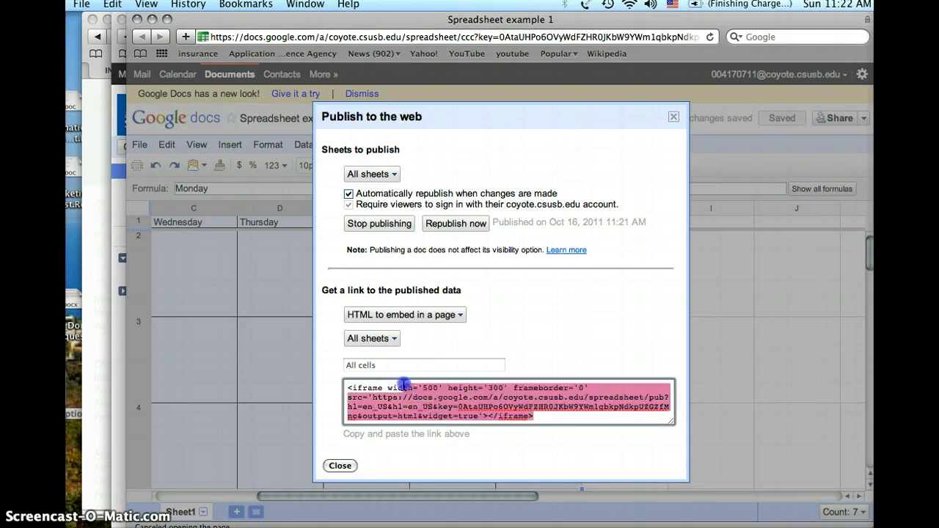
{"action": "right_click", "coordinate": [360, 383]}
{"action": "left_click", "coordinate": [392, 442]}
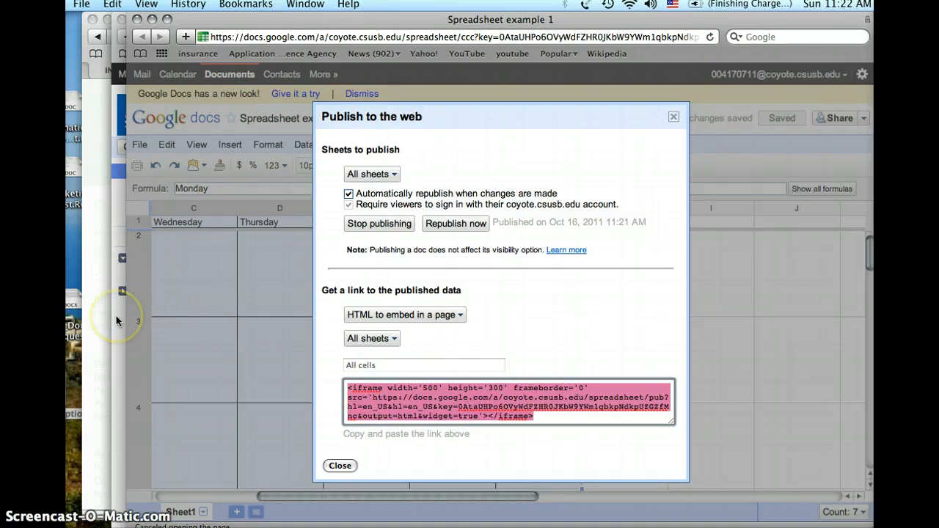
Switch to the Wikispaces window and paste the copied iframe code into the Google Spreadsheet widget's code box
{"action": "left_click", "coordinate": [96, 307]}
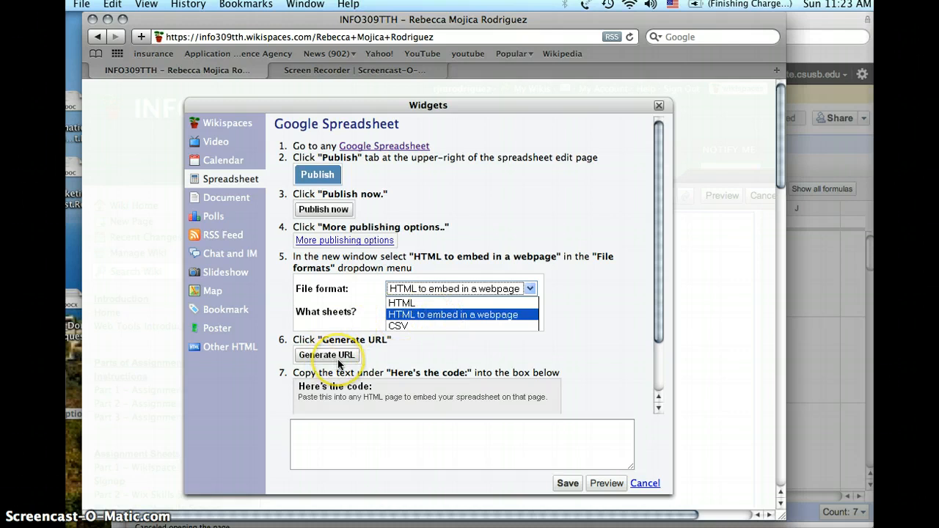
{"action": "scroll", "coordinate": [339, 364], "scroll_direction": "down", "scroll_amount": 3}
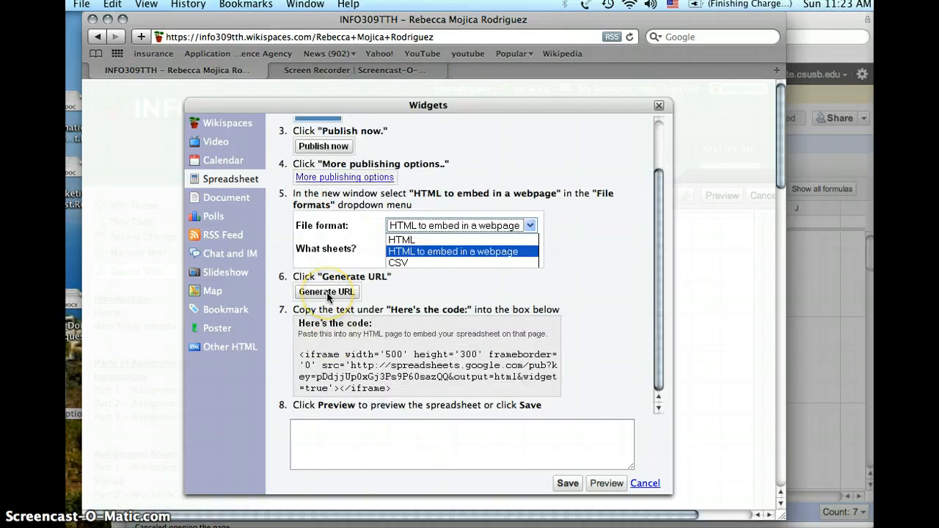
{"action": "left_click", "coordinate": [330, 429]}
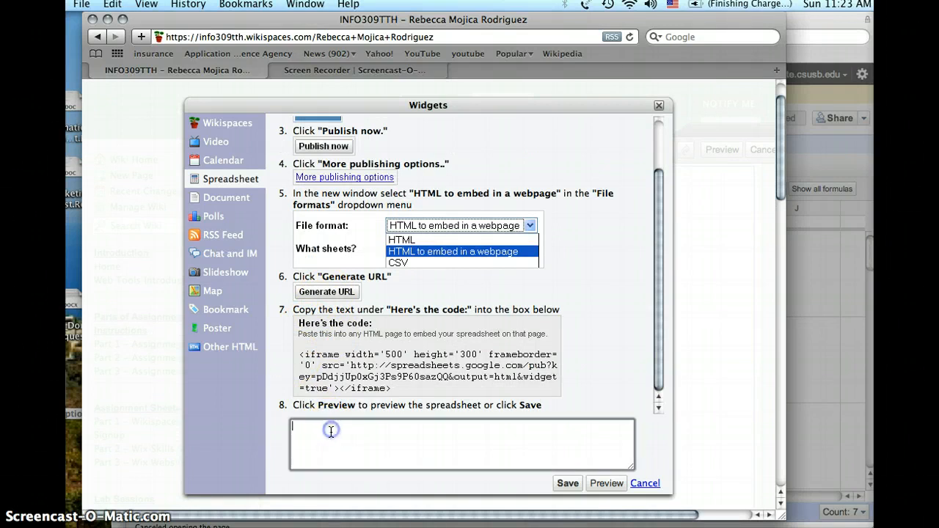
{"action": "left_click", "coordinate": [378, 439]}
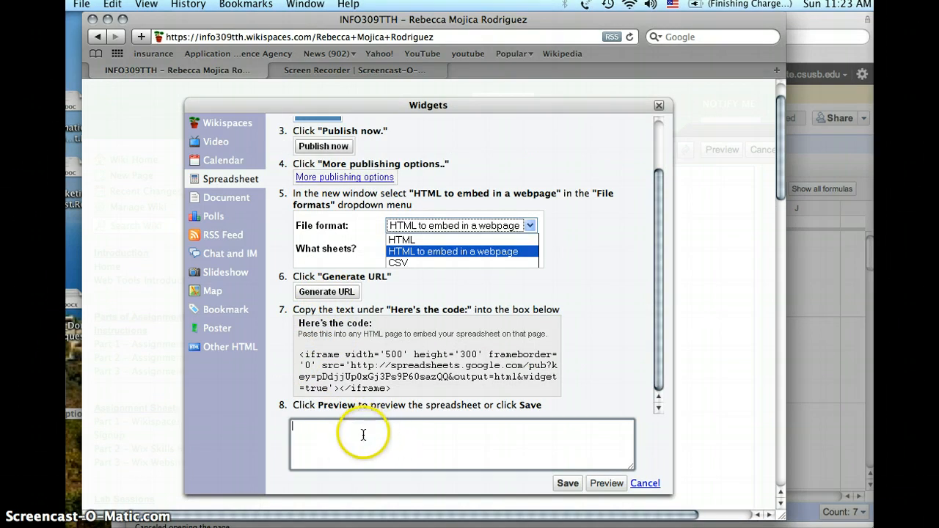
{"action": "right_click", "coordinate": [367, 437]}
{"action": "left_click", "coordinate": [392, 442]}
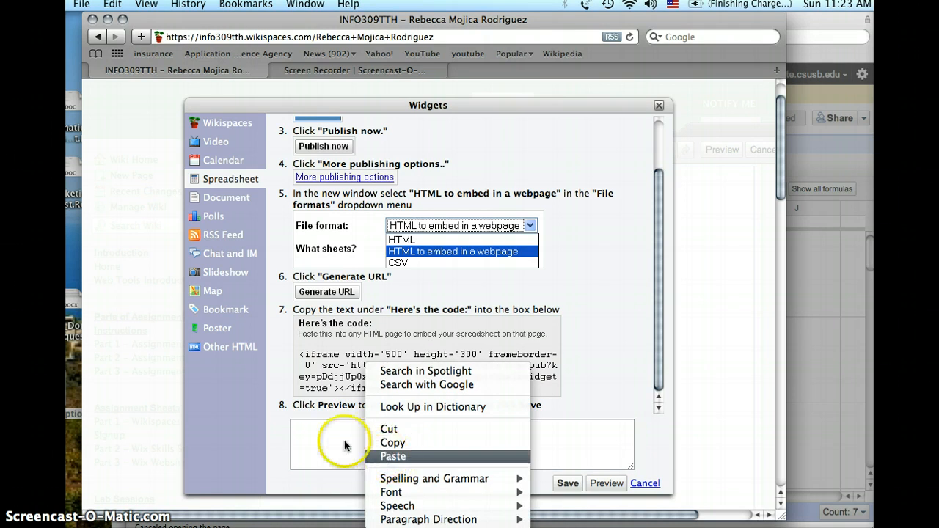
{"action": "right_click", "coordinate": [345, 442]}
{"action": "left_click", "coordinate": [367, 456]}
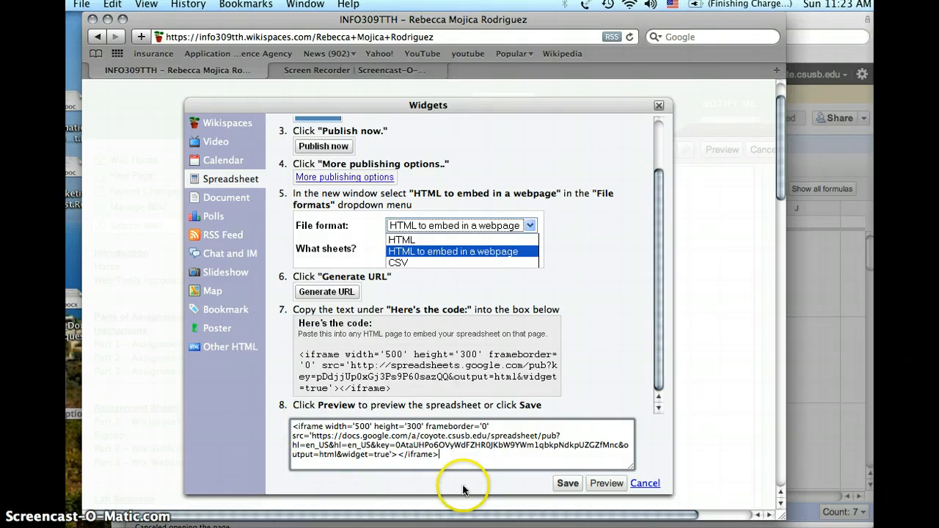
Preview the spreadsheet widget, check its weekday columns and rows, and close the preview
{"action": "left_click", "coordinate": [607, 482]}
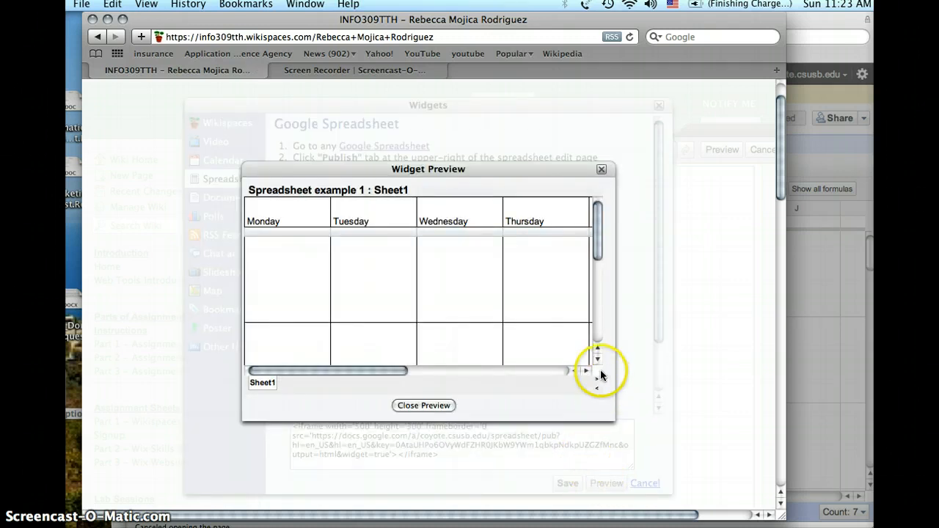
{"action": "left_click", "coordinate": [597, 360]}
{"action": "left_click", "coordinate": [597, 359]}
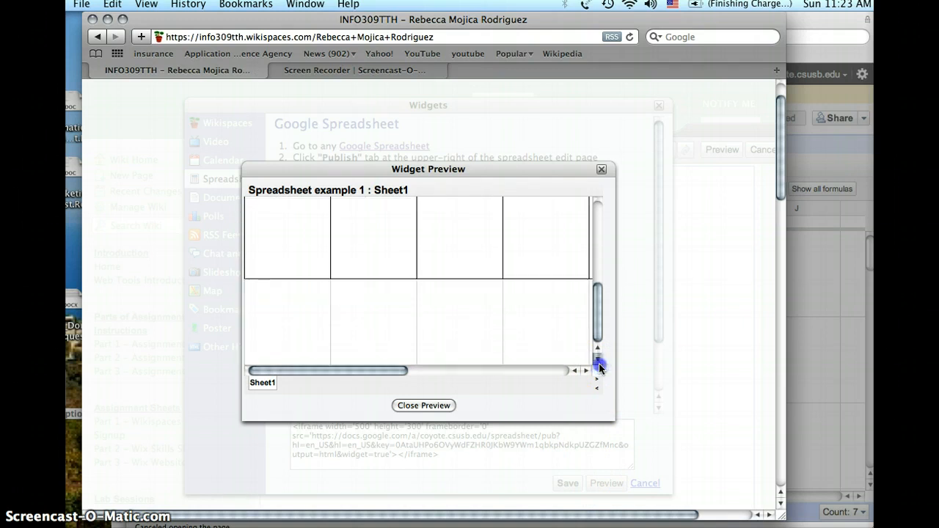
{"action": "left_click", "coordinate": [586, 370]}
{"action": "left_click", "coordinate": [586, 370]}
{"action": "left_click", "coordinate": [586, 371]}
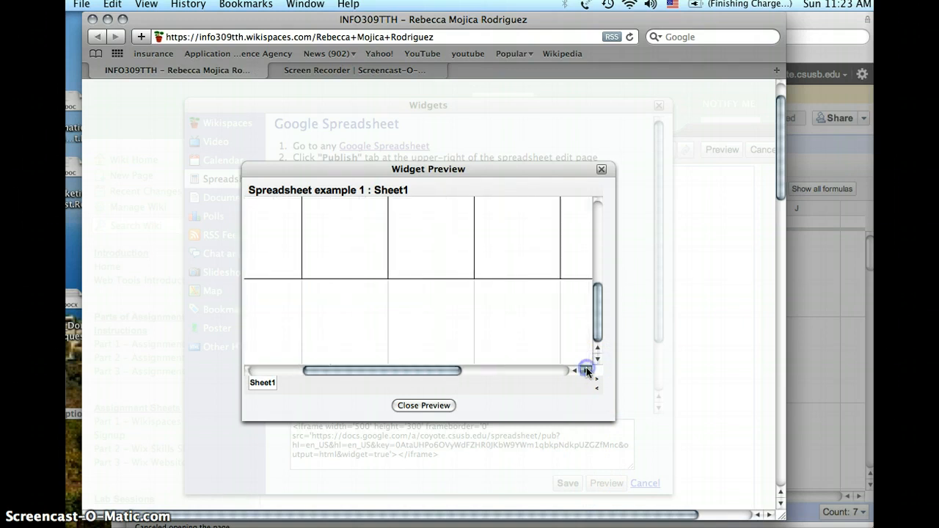
{"action": "left_click", "coordinate": [586, 371]}
{"action": "left_click", "coordinate": [586, 370]}
{"action": "left_click", "coordinate": [586, 370]}
{"action": "left_click", "coordinate": [586, 371]}
{"action": "left_click", "coordinate": [586, 370]}
{"action": "left_click", "coordinate": [586, 370]}
{"action": "left_click_drag", "start_coordinate": [597, 315], "coordinate": [602, 230]}
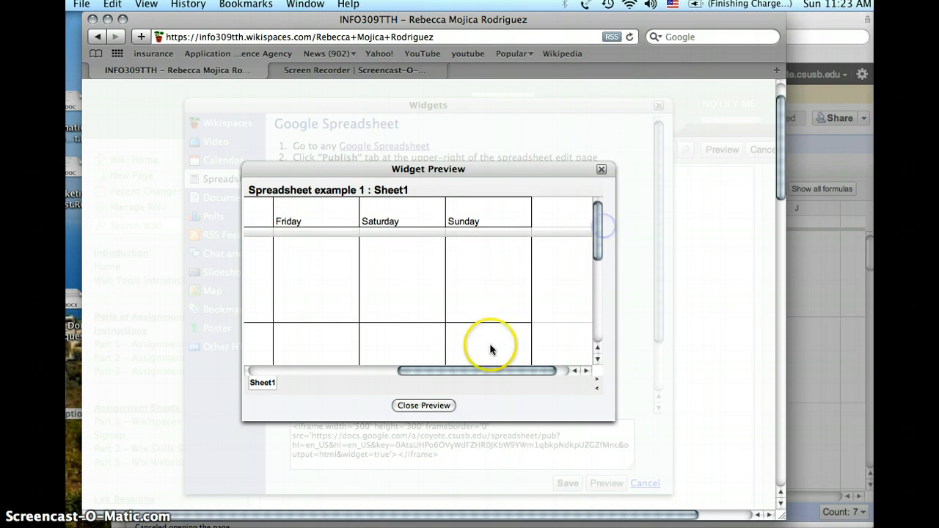
{"action": "left_click_drag", "start_coordinate": [447, 373], "coordinate": [300, 371]}
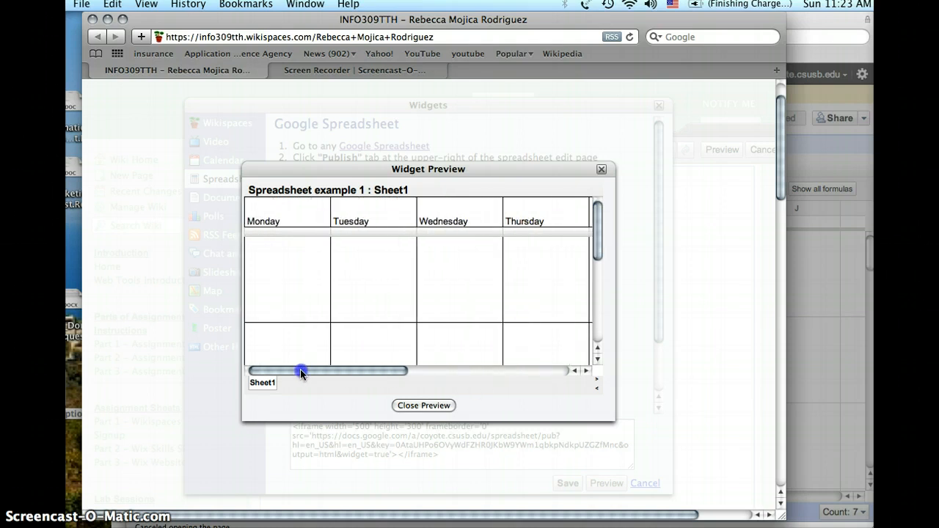
{"action": "left_click", "coordinate": [426, 406]}
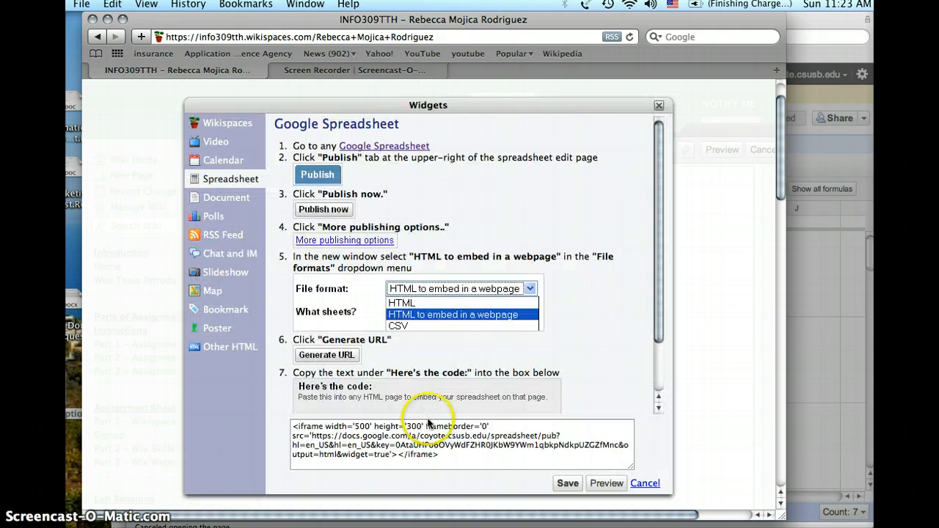
Save the spreadsheet widget into the wiki page and select its placeholder below the YouTube video
{"action": "left_click", "coordinate": [564, 482]}
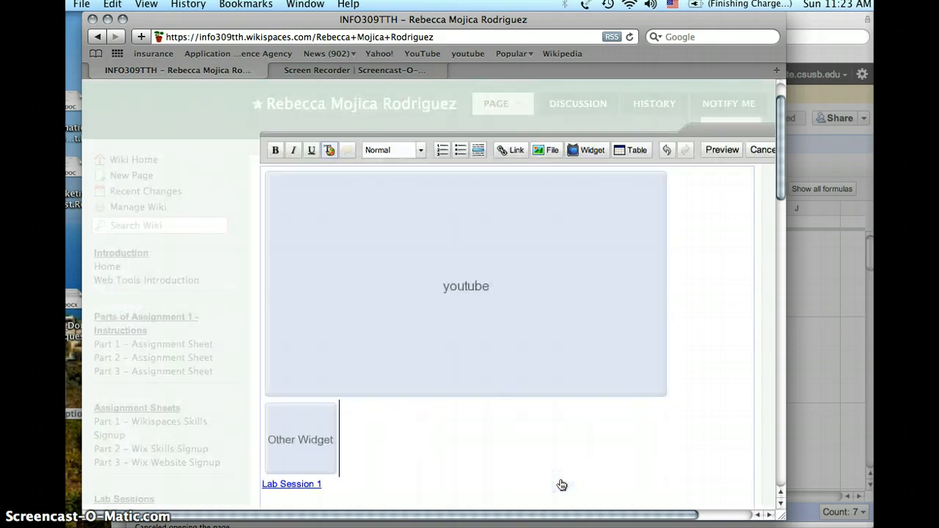
{"action": "scroll", "coordinate": [559, 484], "scroll_direction": "down", "scroll_amount": 5}
{"action": "left_click", "coordinate": [522, 459]}
{"action": "scroll", "coordinate": [435, 408], "scroll_direction": "up", "scroll_amount": 5}
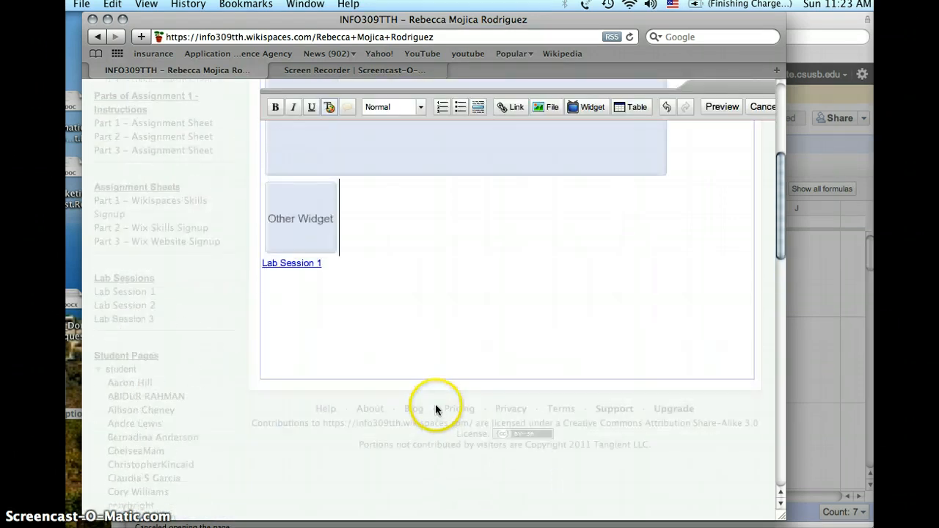
{"action": "left_click", "coordinate": [312, 449]}
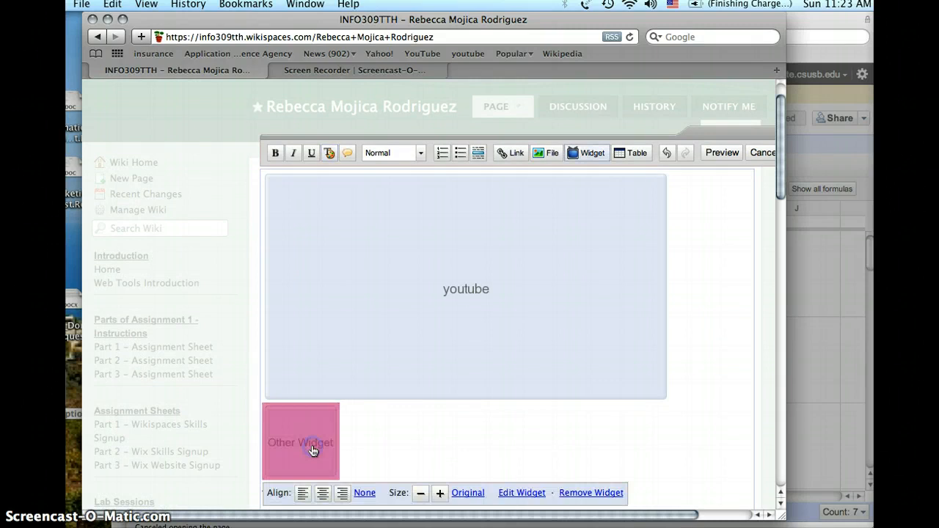
Examine how the YouTube video, the spreadsheet widget and the Lab Session 1 link are arranged in the page editor
{"action": "scroll", "coordinate": [587, 396], "scroll_direction": "up", "scroll_amount": 1}
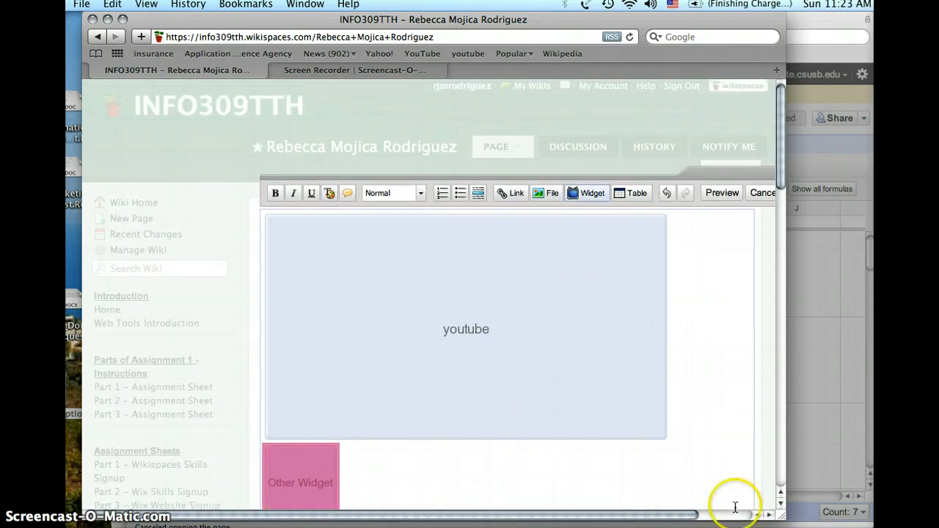
{"action": "left_click", "coordinate": [769, 517]}
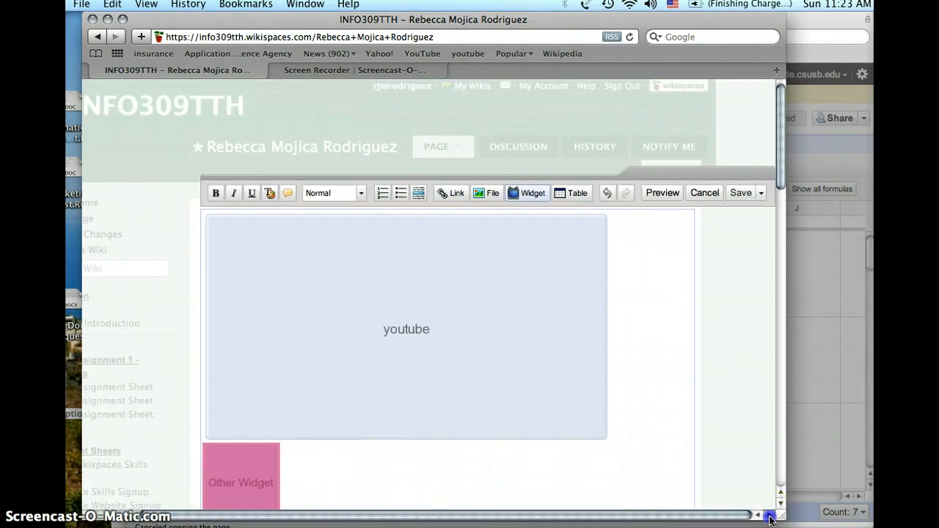
{"action": "left_click", "coordinate": [736, 284]}
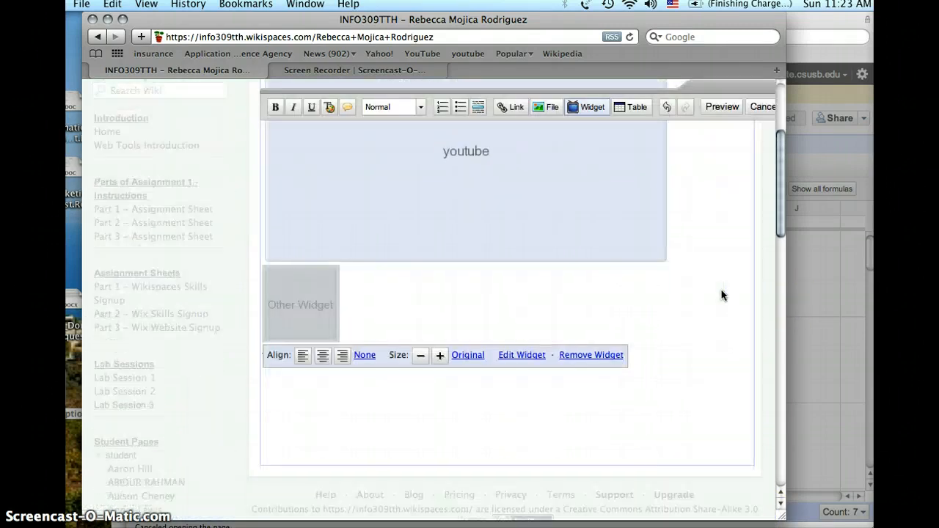
{"action": "left_click", "coordinate": [423, 300]}
{"action": "scroll", "coordinate": [424, 301], "scroll_direction": "down", "scroll_amount": 1}
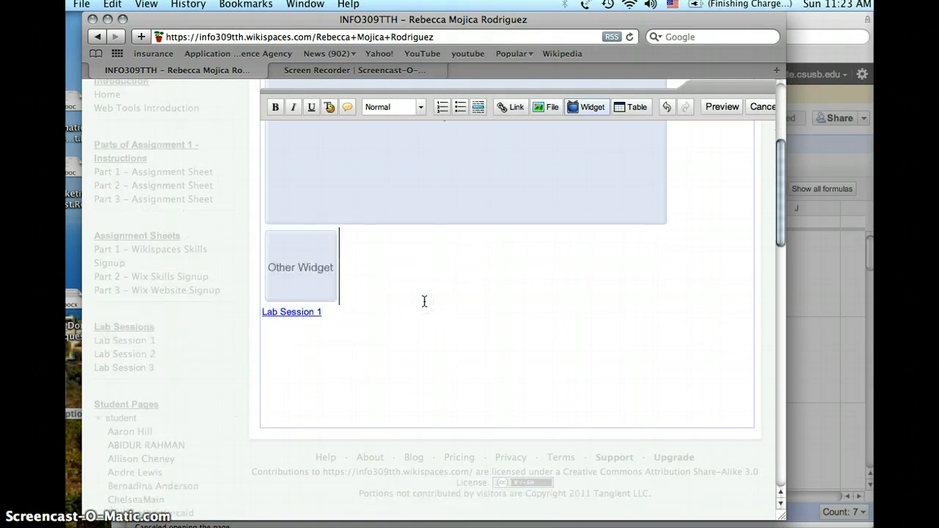
{"action": "left_click", "coordinate": [343, 283]}
{"action": "scroll", "coordinate": [309, 277], "scroll_direction": "up", "scroll_amount": 5}
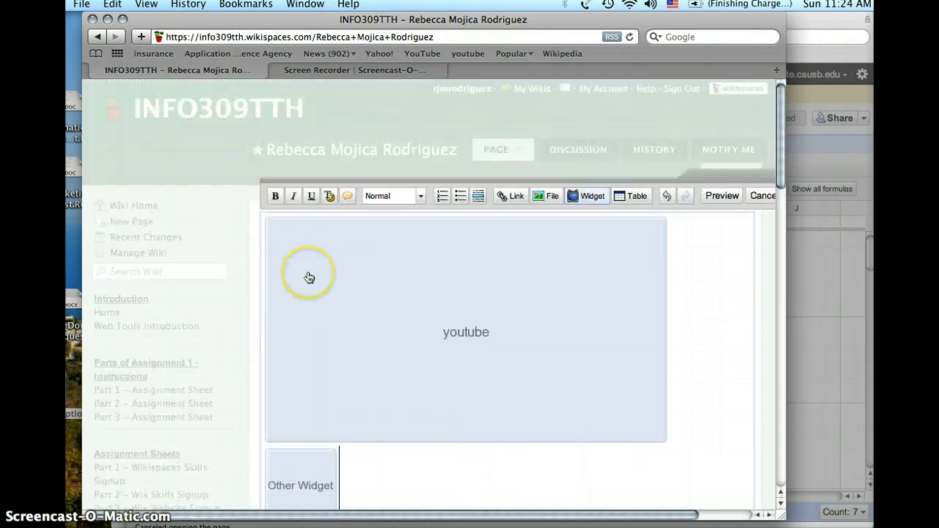
{"action": "scroll", "coordinate": [309, 277], "scroll_direction": "down", "scroll_amount": 2}
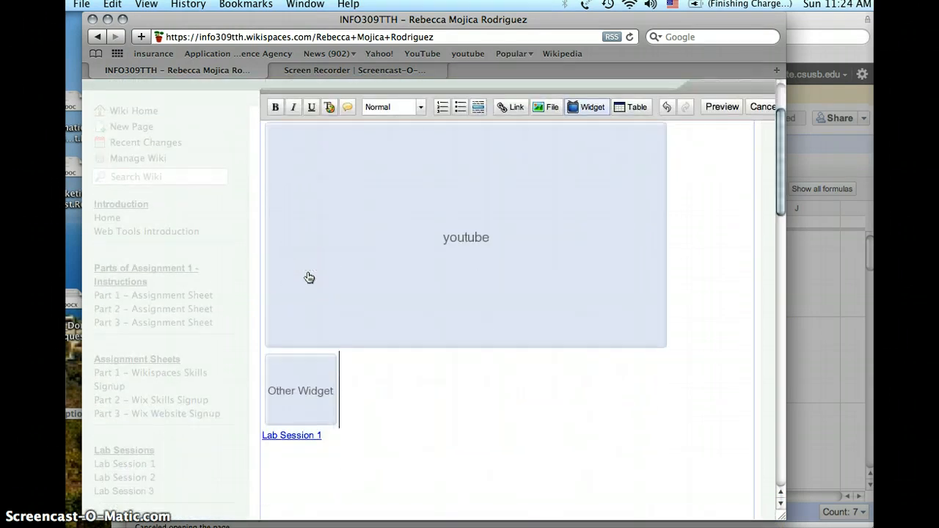
{"action": "scroll", "coordinate": [308, 277], "scroll_direction": "down", "scroll_amount": 1}
{"action": "scroll", "coordinate": [309, 277], "scroll_direction": "down", "scroll_amount": 7}
{"action": "left_click", "coordinate": [325, 257]}
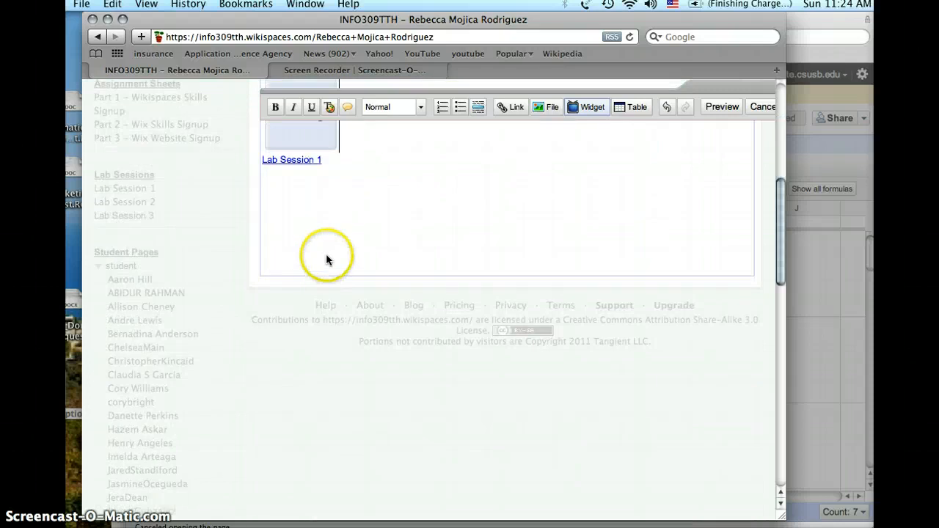
{"action": "scroll", "coordinate": [326, 257], "scroll_direction": "up", "scroll_amount": 2}
{"action": "scroll", "coordinate": [326, 257], "scroll_direction": "up", "scroll_amount": 5}
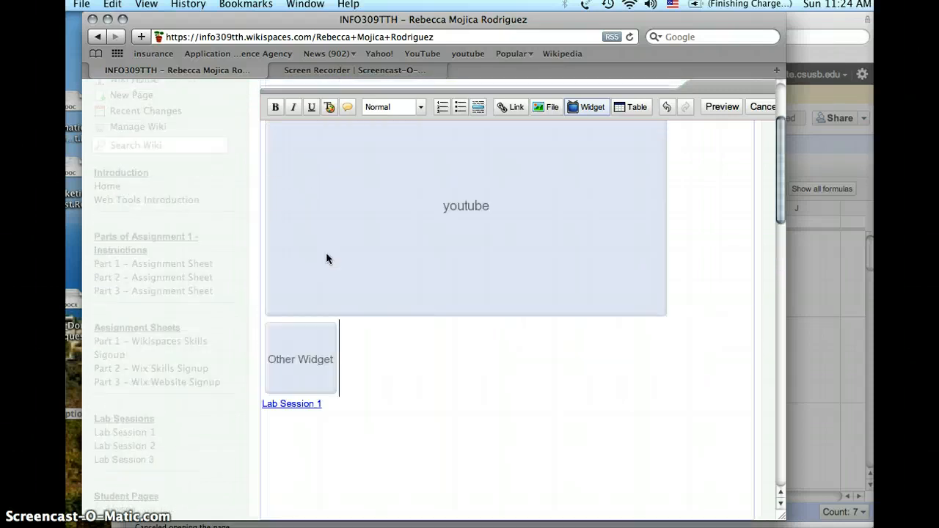
{"action": "left_click", "coordinate": [352, 342]}
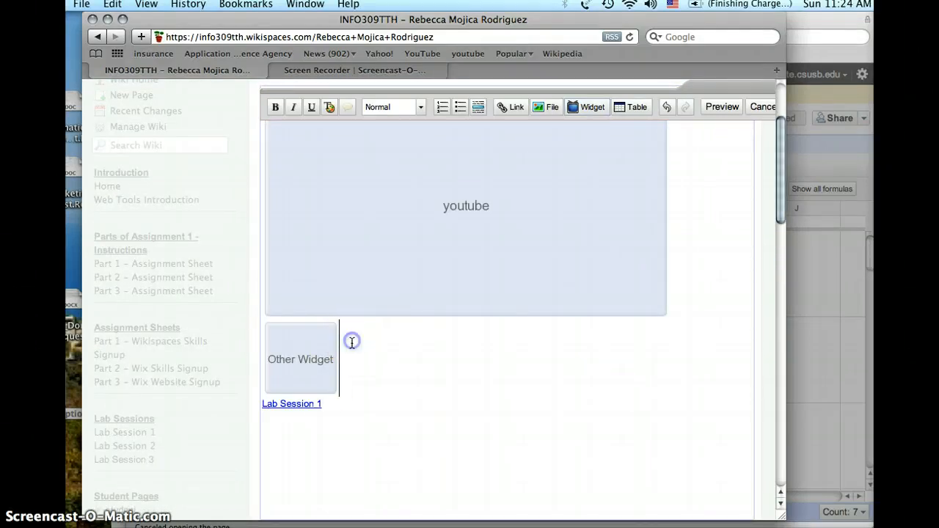
{"action": "left_click", "coordinate": [329, 404]}
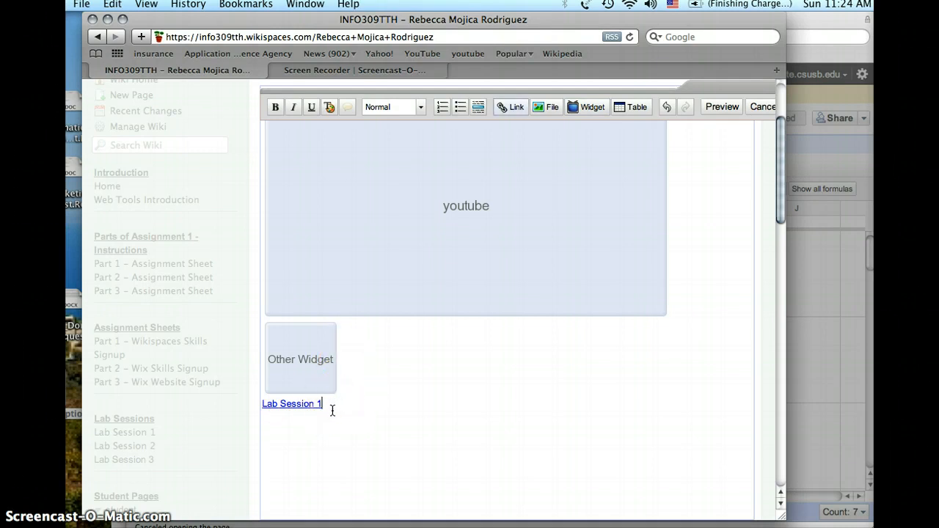
Save the edited wiki page with the embedded spreadsheet widget
{"action": "scroll", "coordinate": [352, 359], "scroll_direction": "up", "scroll_amount": 4}
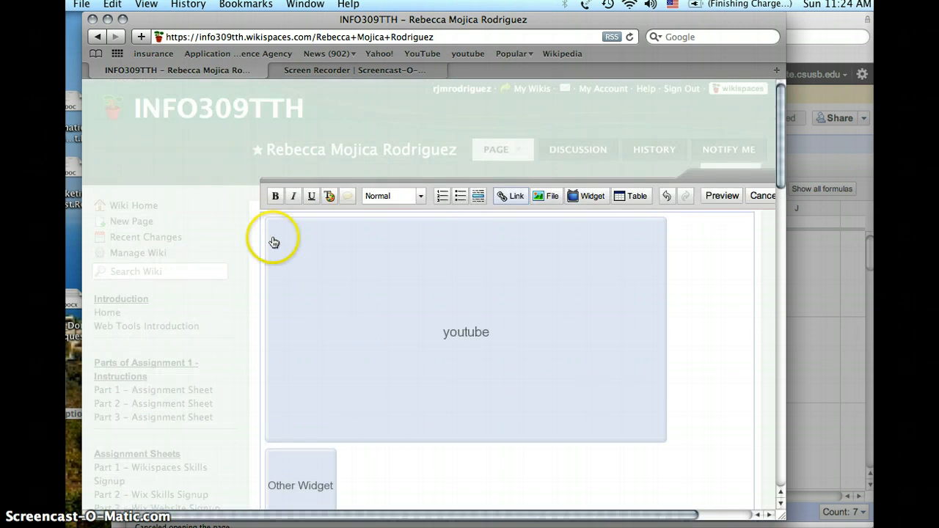
{"action": "scroll", "coordinate": [262, 231], "scroll_direction": "down", "scroll_amount": 4}
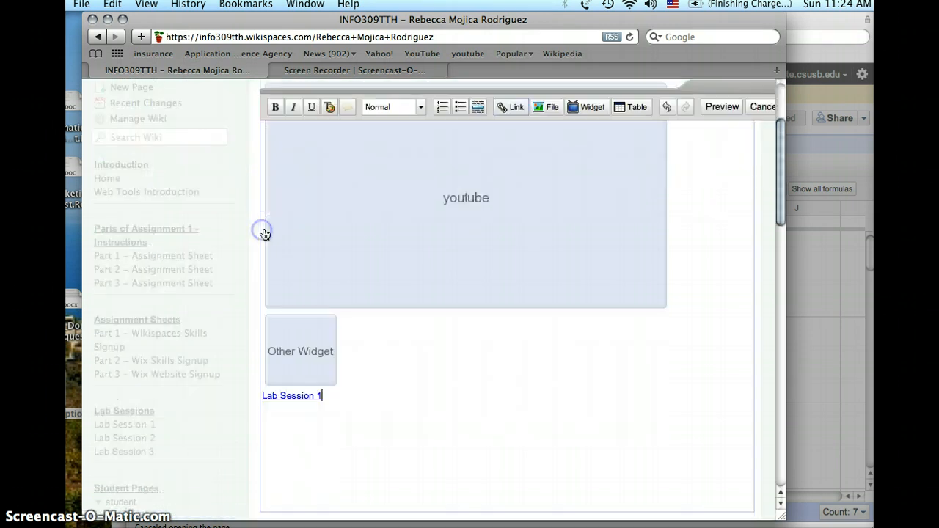
{"action": "scroll", "coordinate": [408, 310], "scroll_direction": "up", "scroll_amount": 4}
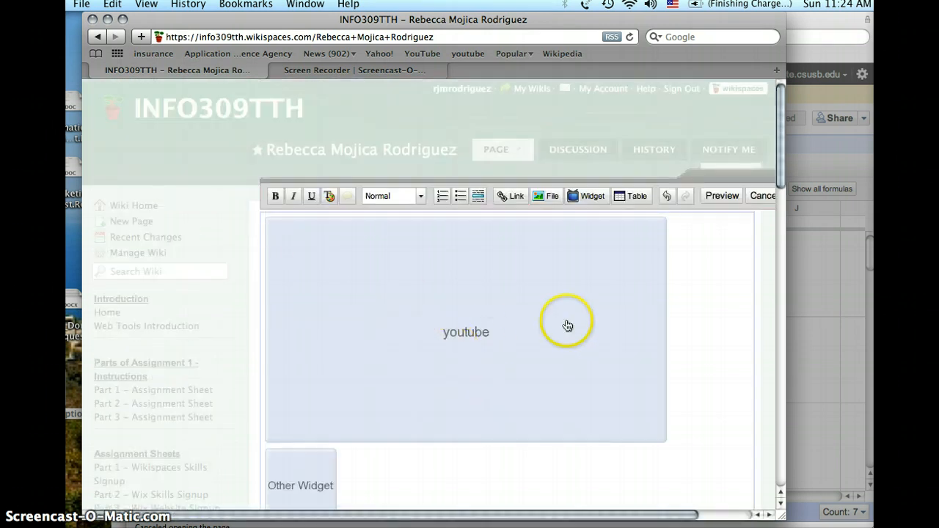
{"action": "left_click", "coordinate": [767, 516]}
{"action": "left_click", "coordinate": [767, 516]}
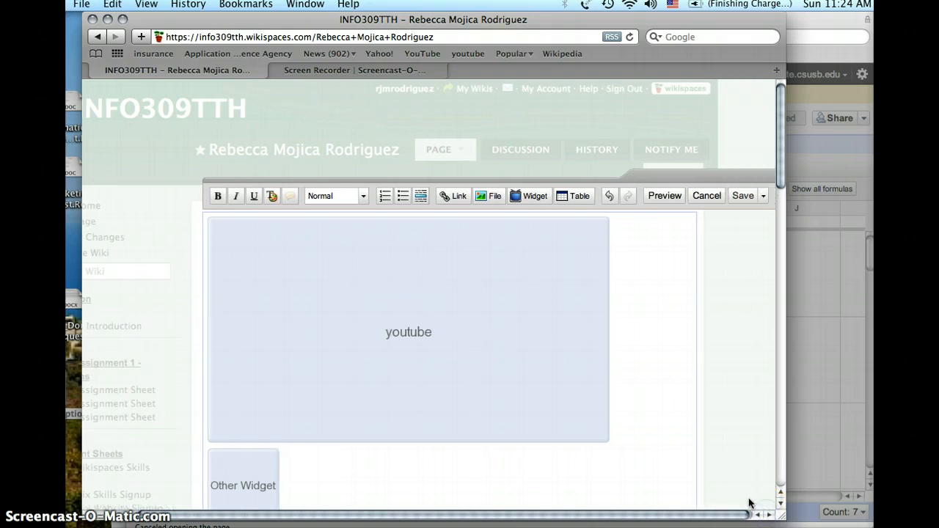
{"action": "left_click", "coordinate": [742, 194]}
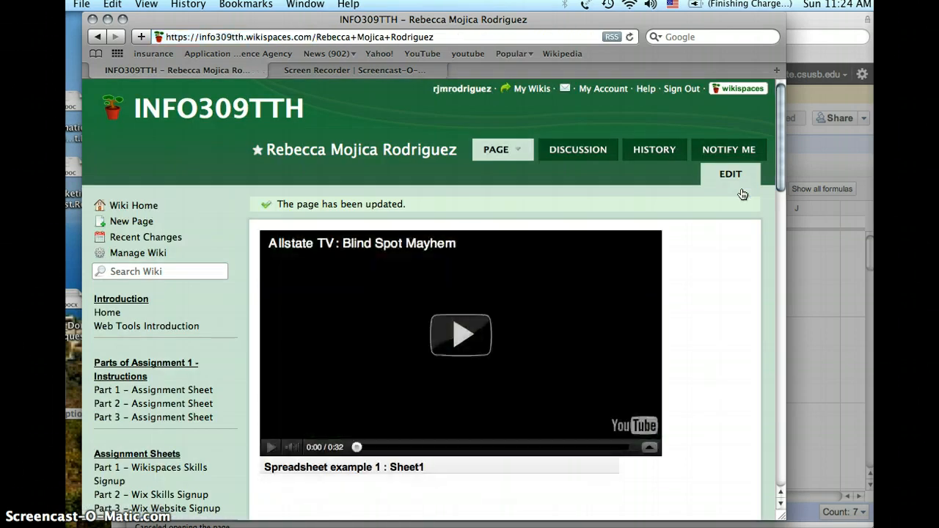
Examine the embedded calendar on the saved wiki page, including the weekday columns and rows outside its visible area
{"action": "scroll", "coordinate": [739, 209], "scroll_direction": "down", "scroll_amount": 5}
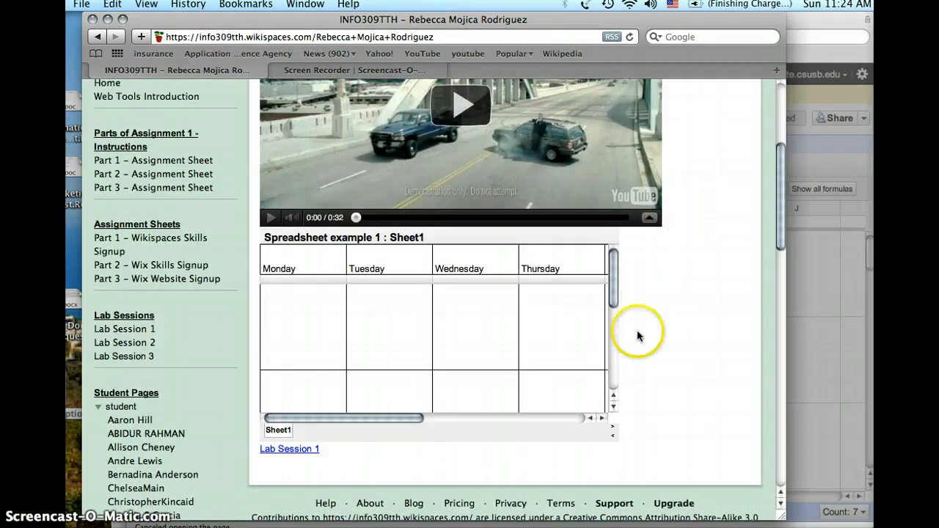
{"action": "scroll", "coordinate": [636, 330], "scroll_direction": "down", "scroll_amount": 2}
{"action": "scroll", "coordinate": [627, 326], "scroll_direction": "up", "scroll_amount": 5}
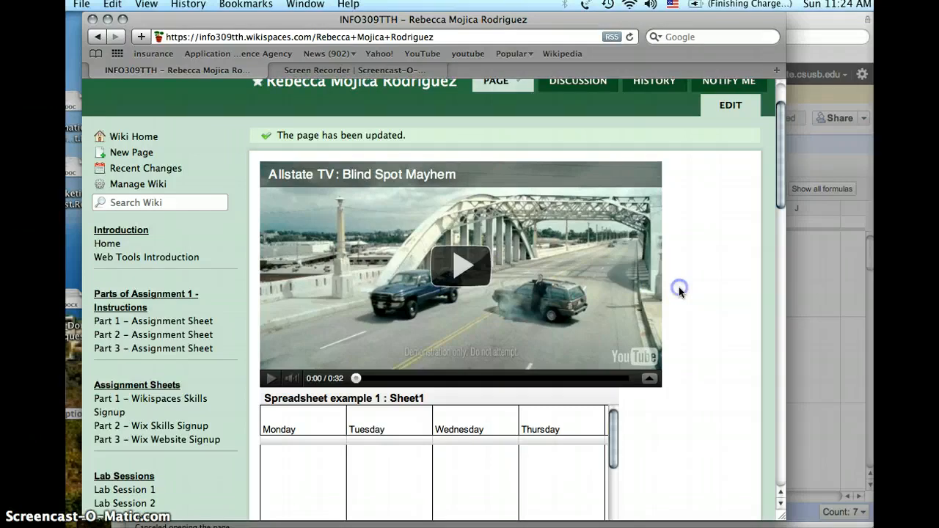
{"action": "scroll", "coordinate": [678, 289], "scroll_direction": "down", "scroll_amount": 5}
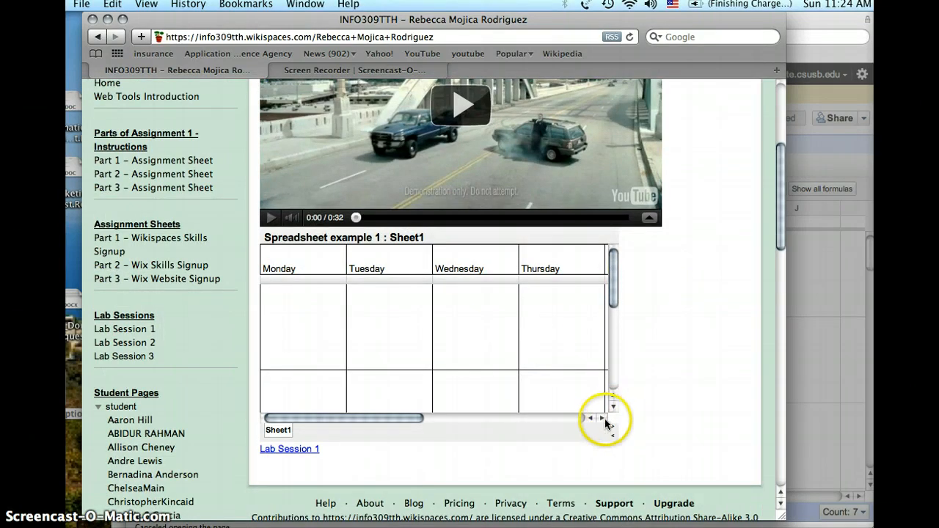
{"action": "left_click", "coordinate": [602, 418]}
{"action": "left_click", "coordinate": [603, 419]}
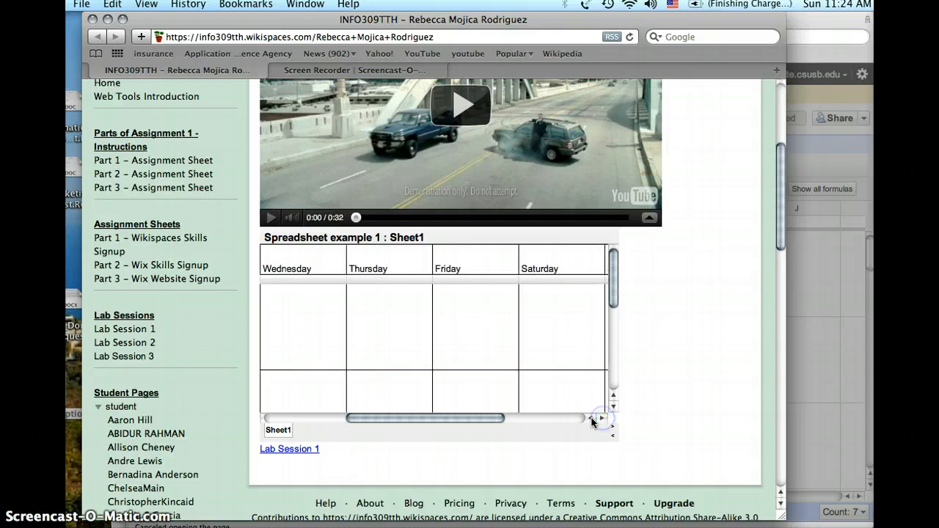
{"action": "left_click_drag", "start_coordinate": [483, 421], "coordinate": [413, 416]}
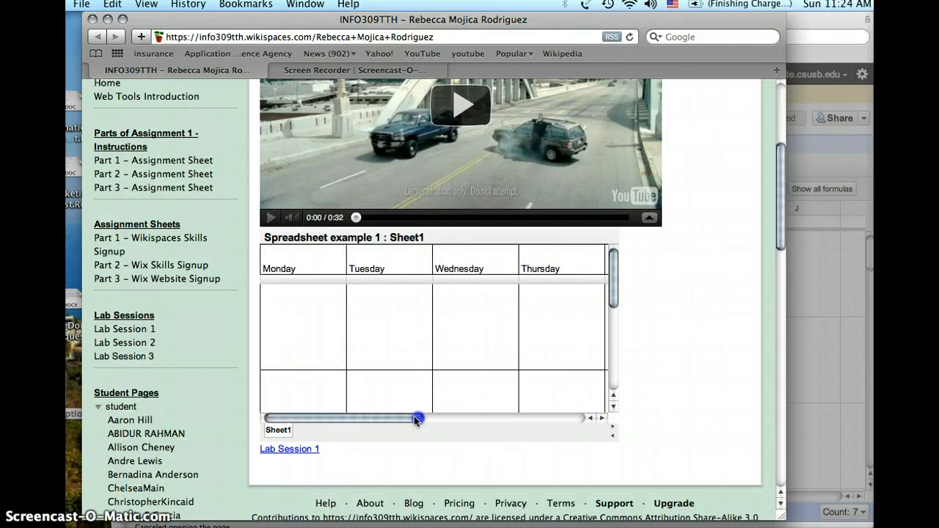
{"action": "left_click", "coordinate": [613, 406]}
{"action": "left_click", "coordinate": [612, 406]}
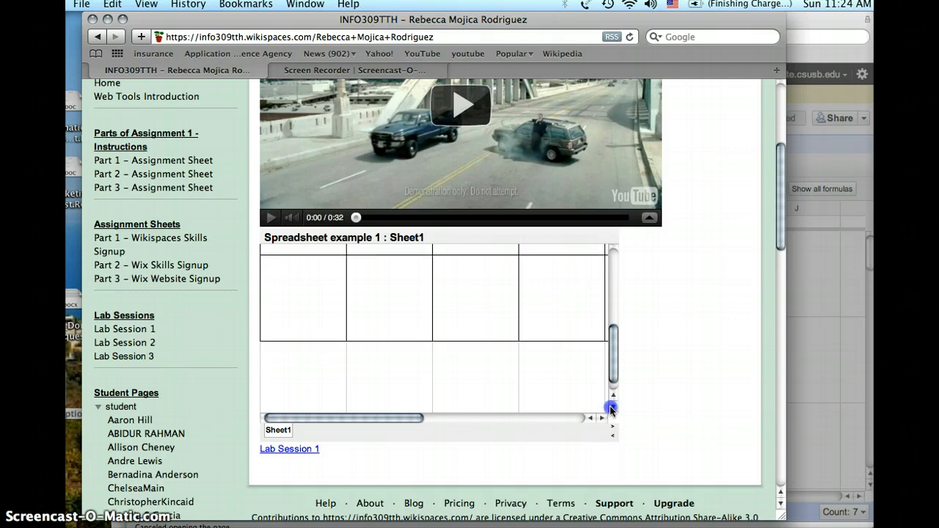
{"action": "left_click_drag", "start_coordinate": [611, 371], "coordinate": [594, 267]}
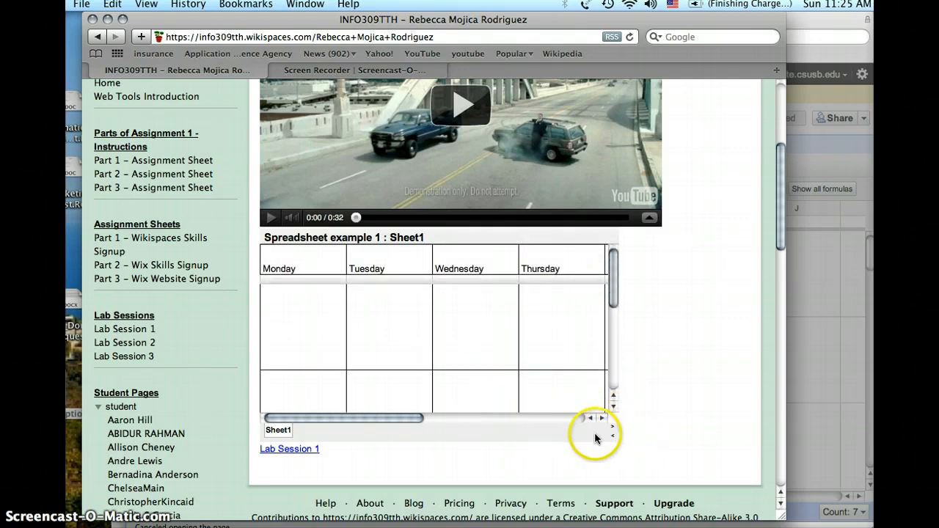
{"action": "left_click", "coordinate": [613, 434]}
{"action": "scroll", "coordinate": [469, 436], "scroll_direction": "down", "scroll_amount": 5}
{"action": "scroll", "coordinate": [472, 436], "scroll_direction": "up", "scroll_amount": 10}
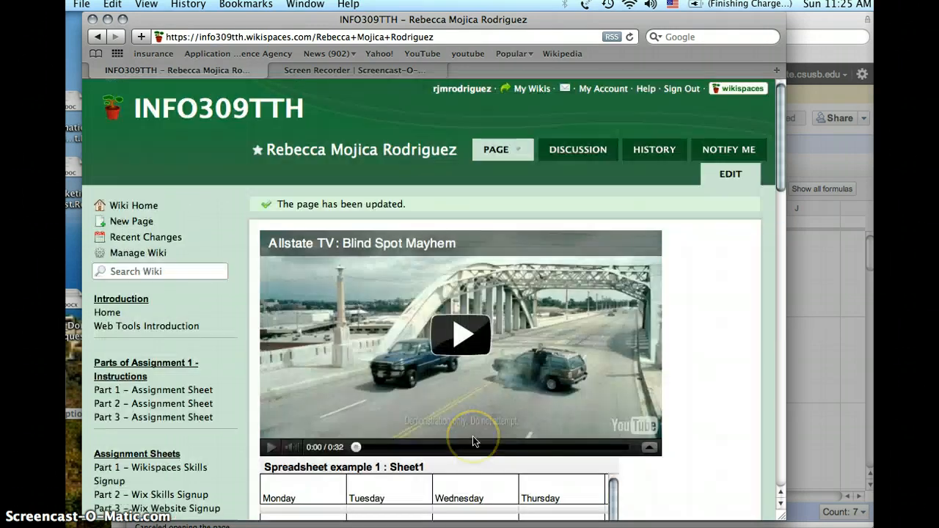